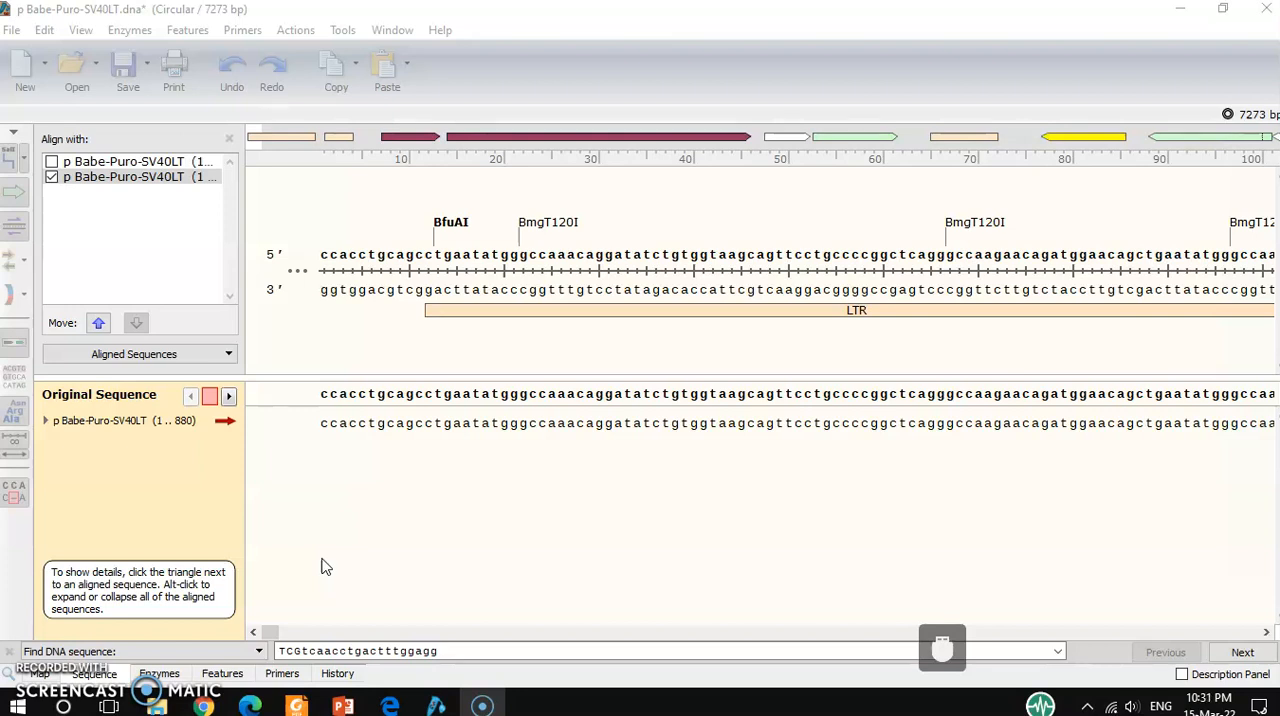
Close the alignment view to return to the full plasmid sequence.
{"action": "left_click_drag", "start_coordinate": [266, 633], "coordinate": [337, 633]}
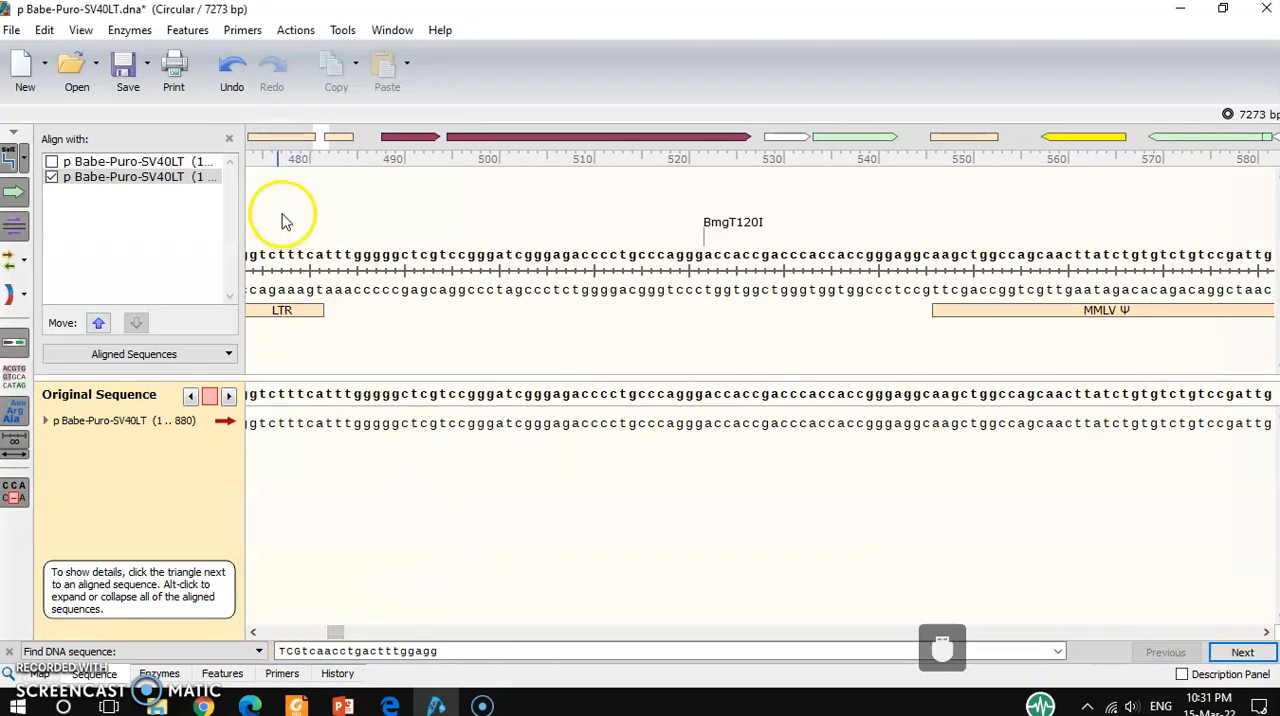
{"action": "left_click", "coordinate": [229, 138]}
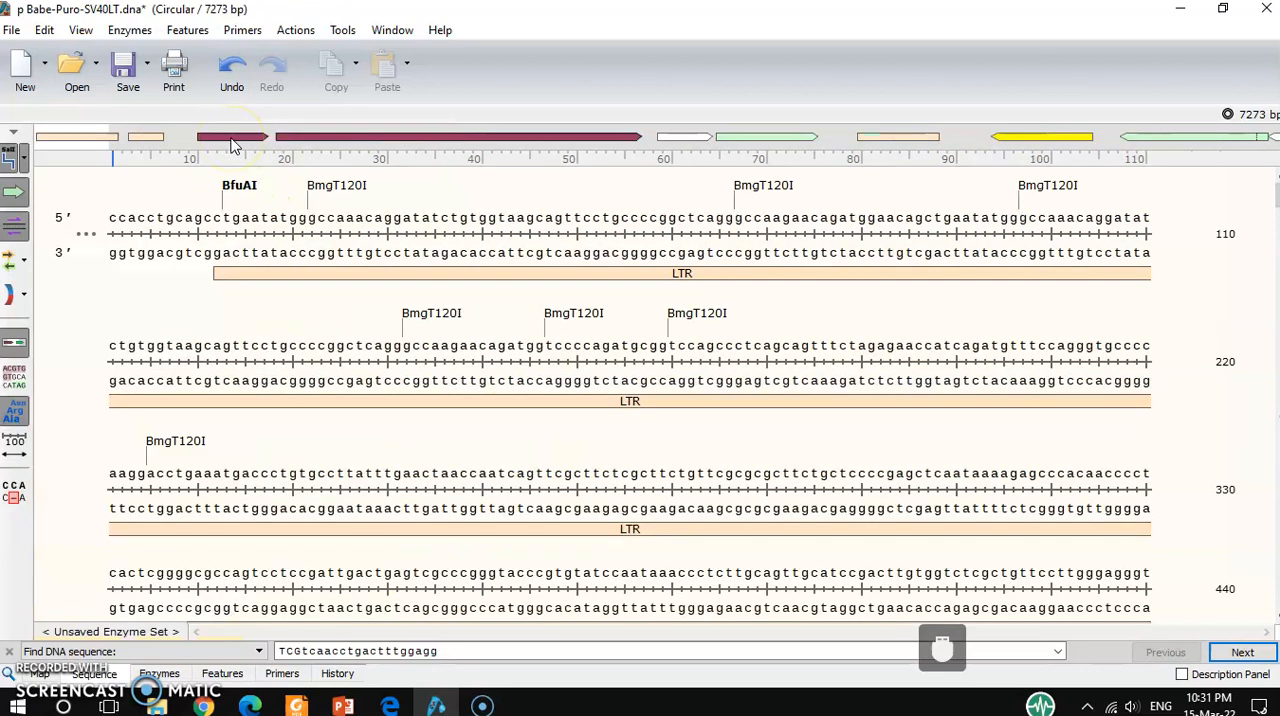
{"action": "scroll", "coordinate": [472, 300], "scroll_direction": "down", "scroll_amount": 2}
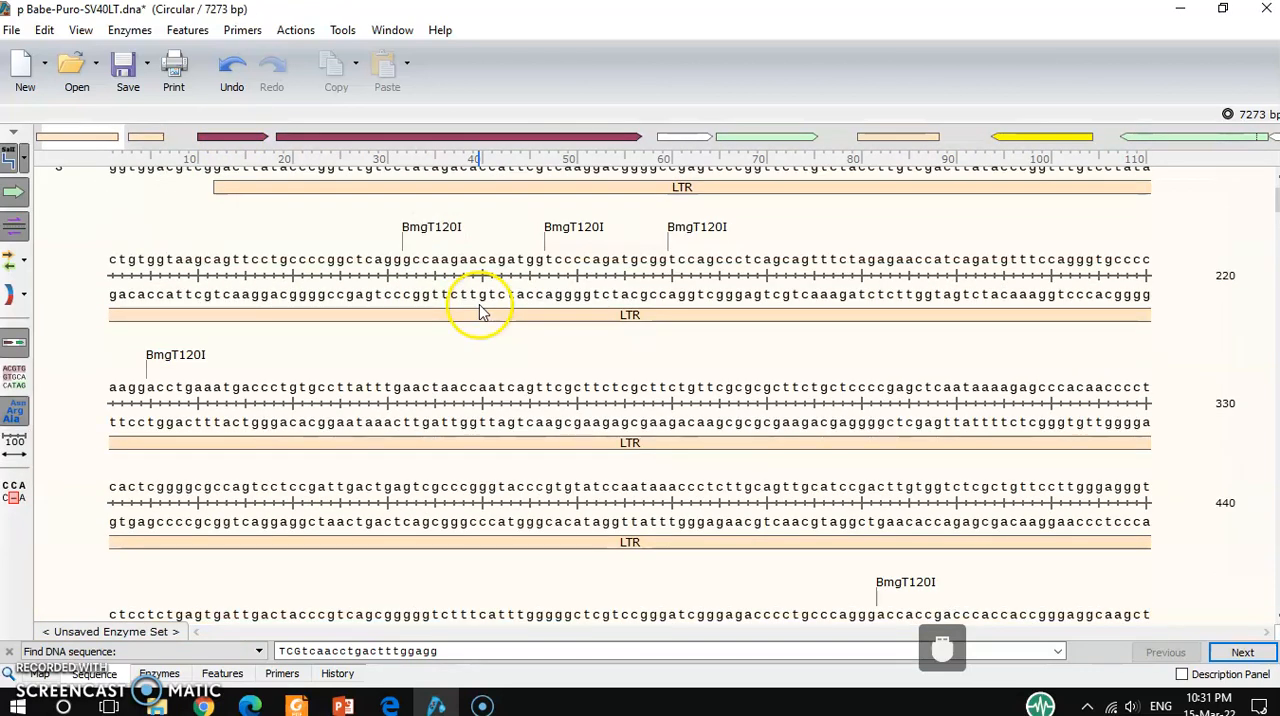
Reopen the alignment view and close it again.
{"action": "left_click", "coordinate": [14, 497]}
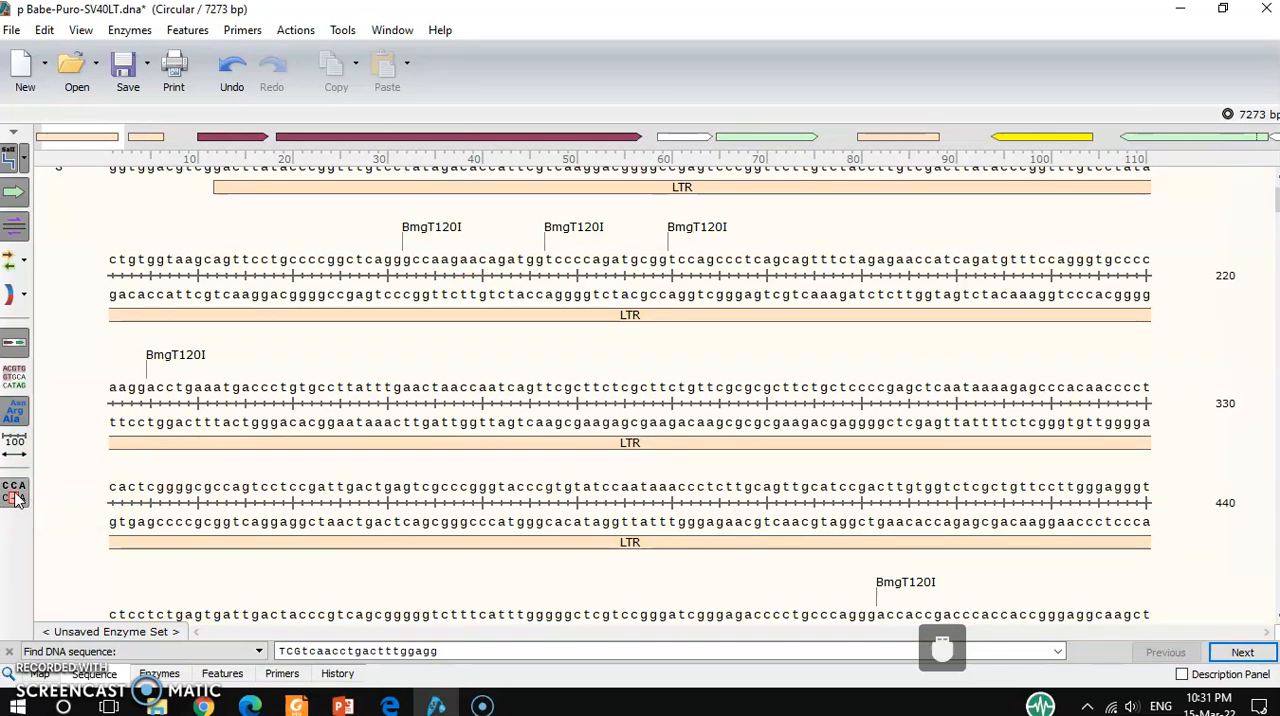
{"action": "left_click", "coordinate": [257, 259]}
{"action": "left_click", "coordinate": [229, 139]}
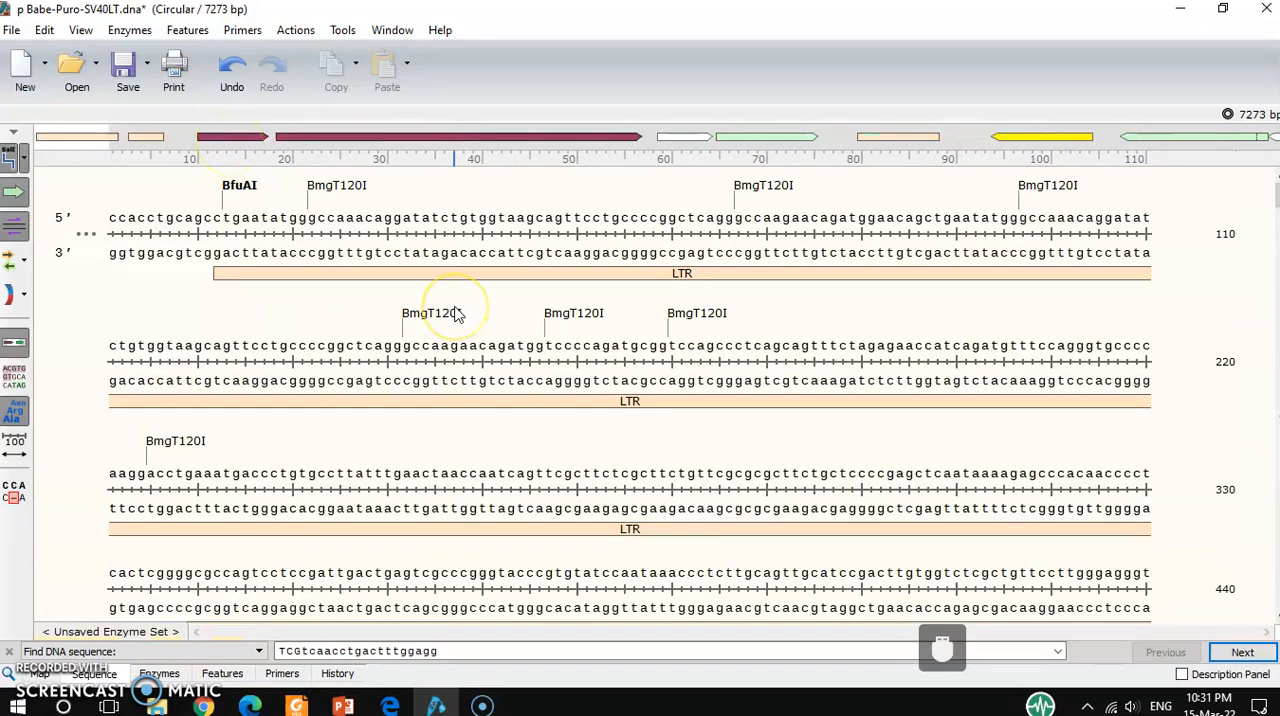
Select bases 1 to 770 of the plasmid sequence and copy the top strand.
{"action": "left_click", "coordinate": [203, 233]}
{"action": "left_click", "coordinate": [116, 213]}
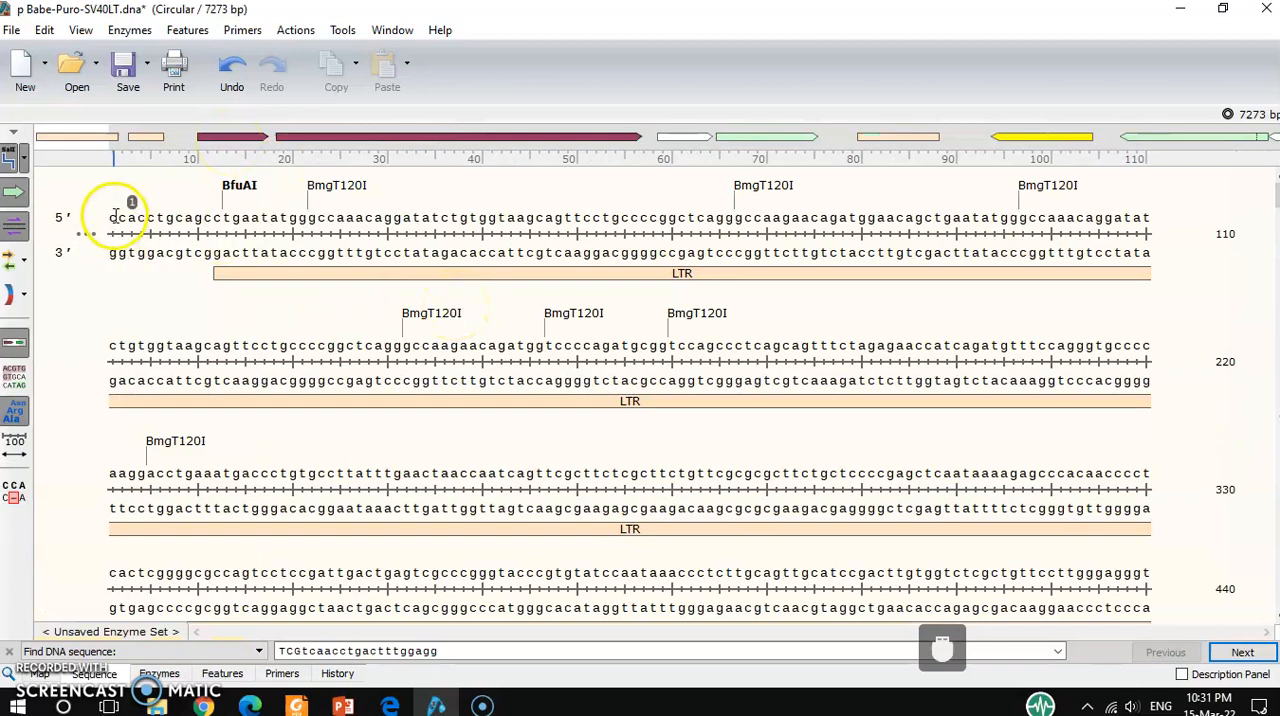
{"action": "left_click_drag", "start_coordinate": [116, 213], "coordinate": [1150, 530]}
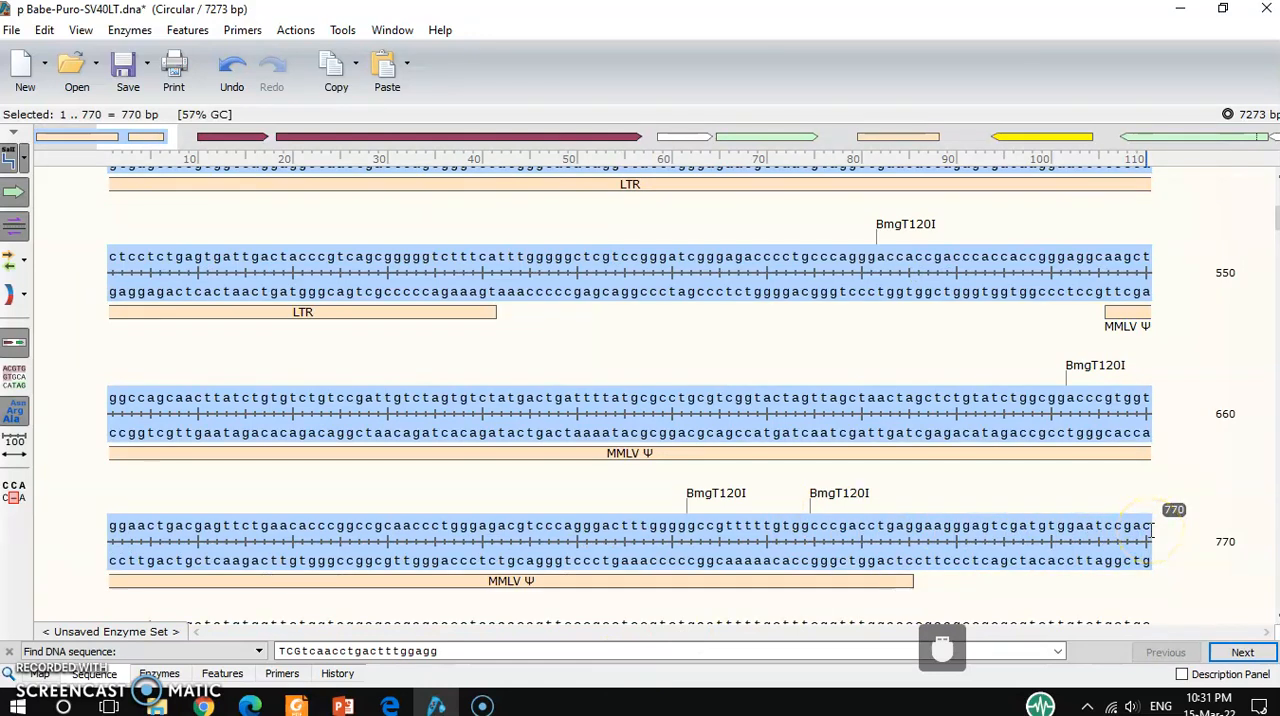
{"action": "left_click", "coordinate": [44, 31]}
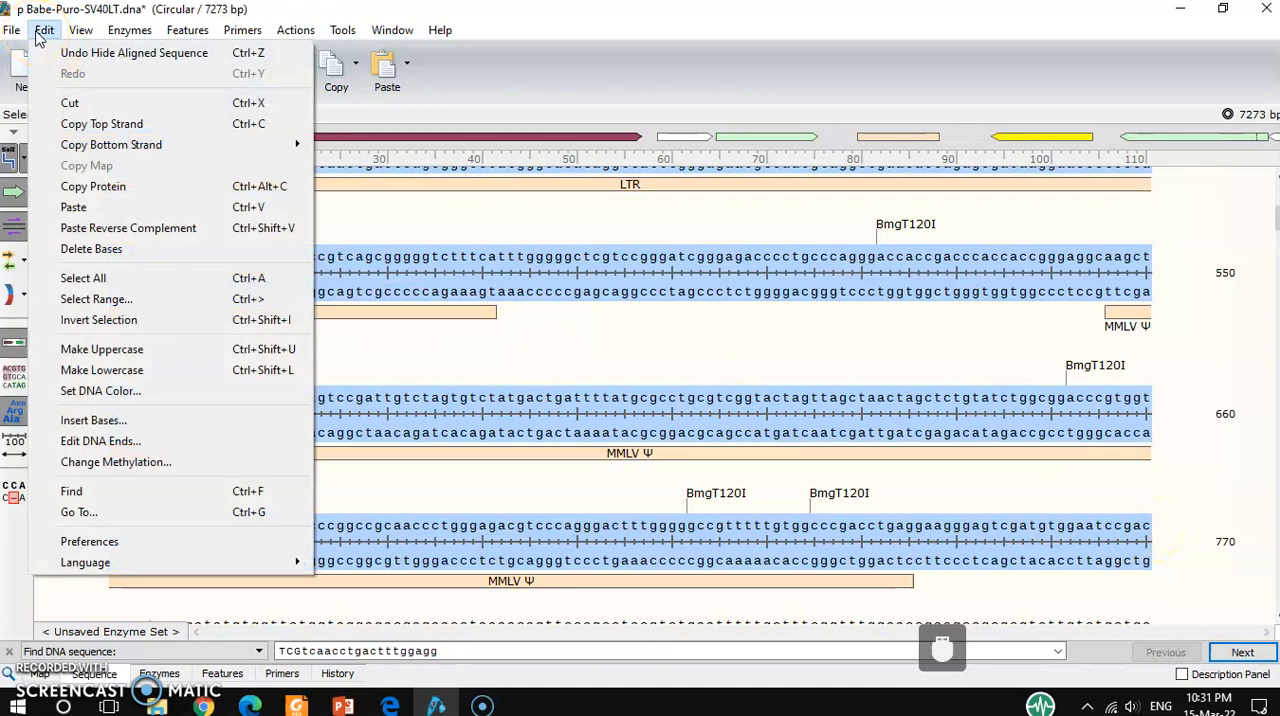
{"action": "left_click", "coordinate": [101, 124]}
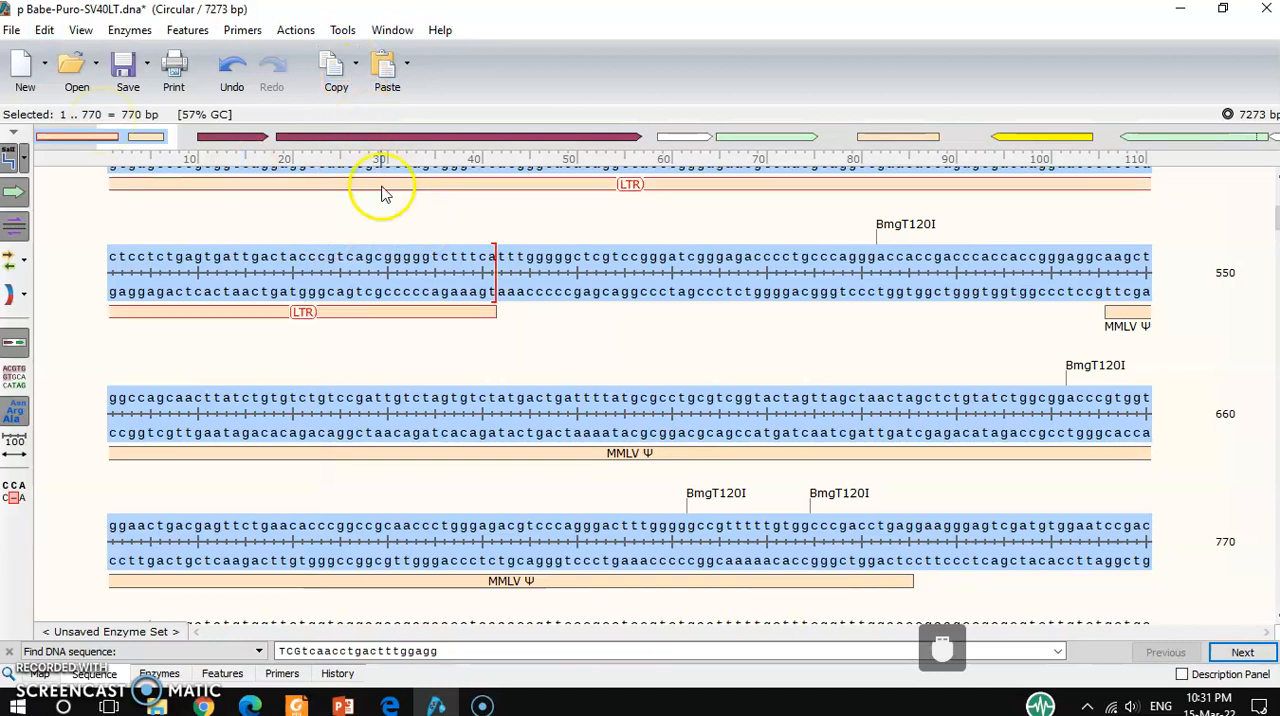
Align the copied sequence to the plasmid under the name p Babe-Puro-SV40LT (1 .. 770).
{"action": "left_click", "coordinate": [342, 30]}
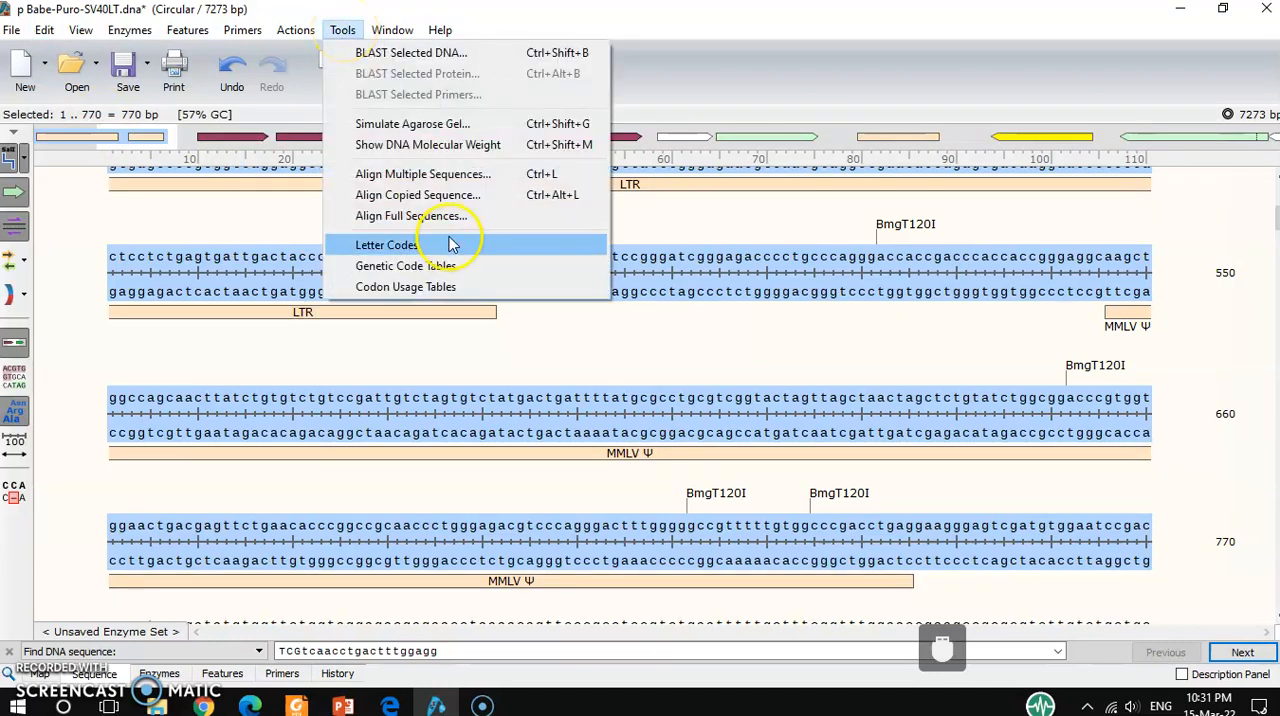
{"action": "left_click", "coordinate": [441, 203]}
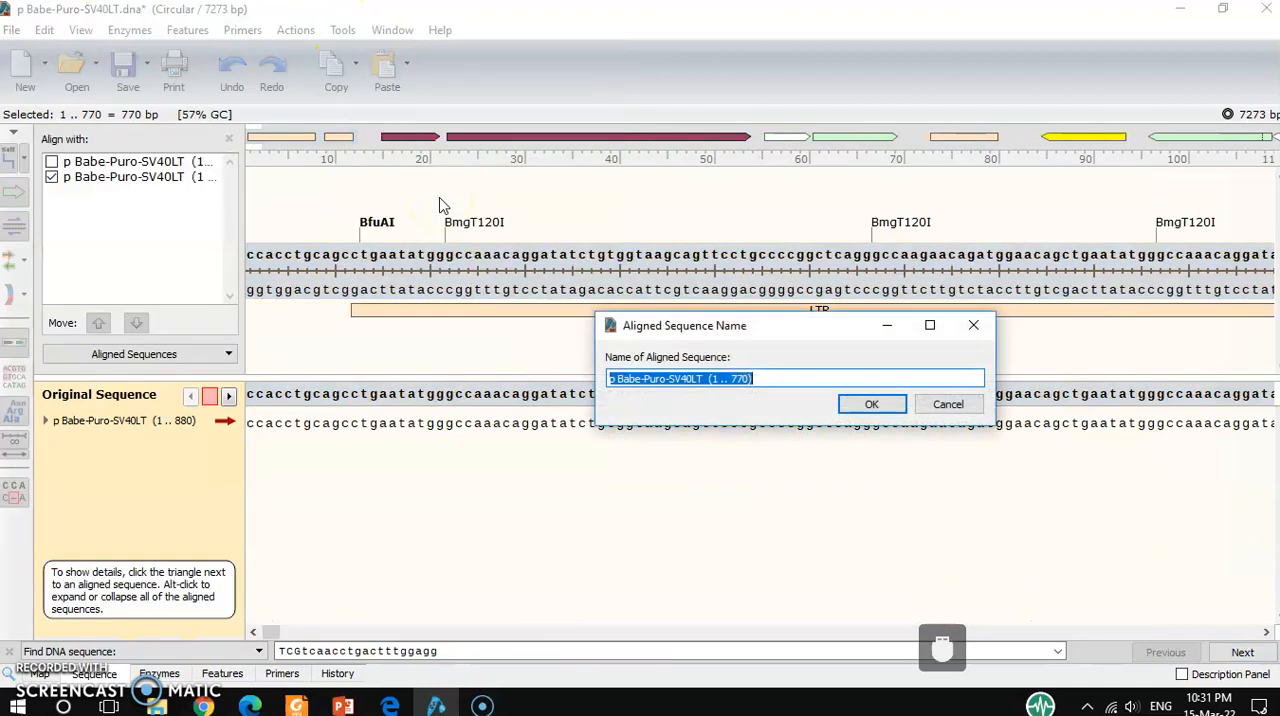
{"action": "left_click", "coordinate": [872, 405]}
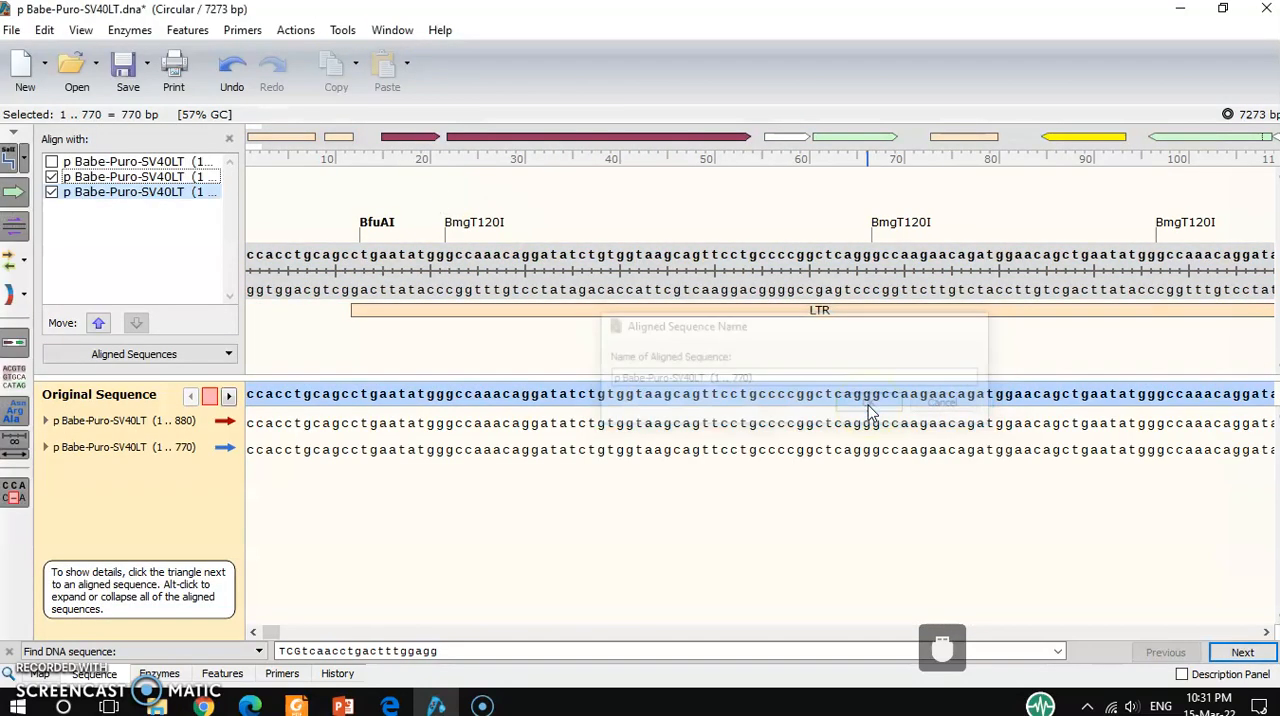
{"action": "left_click", "coordinate": [519, 551]}
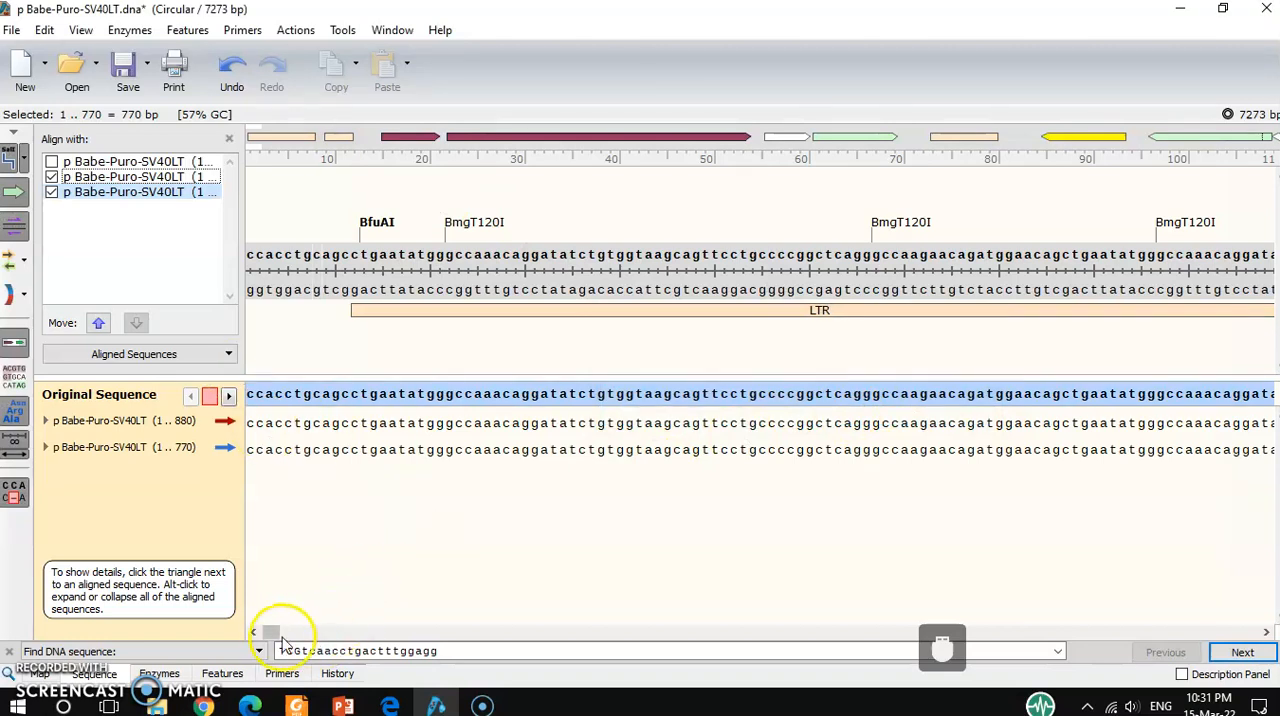
Compare the two aligned sequences along the plasmid, and hide the 1 .. 880 sequence so that only 1 .. 770 is displayed.
{"action": "left_click_drag", "start_coordinate": [272, 634], "coordinate": [380, 640]}
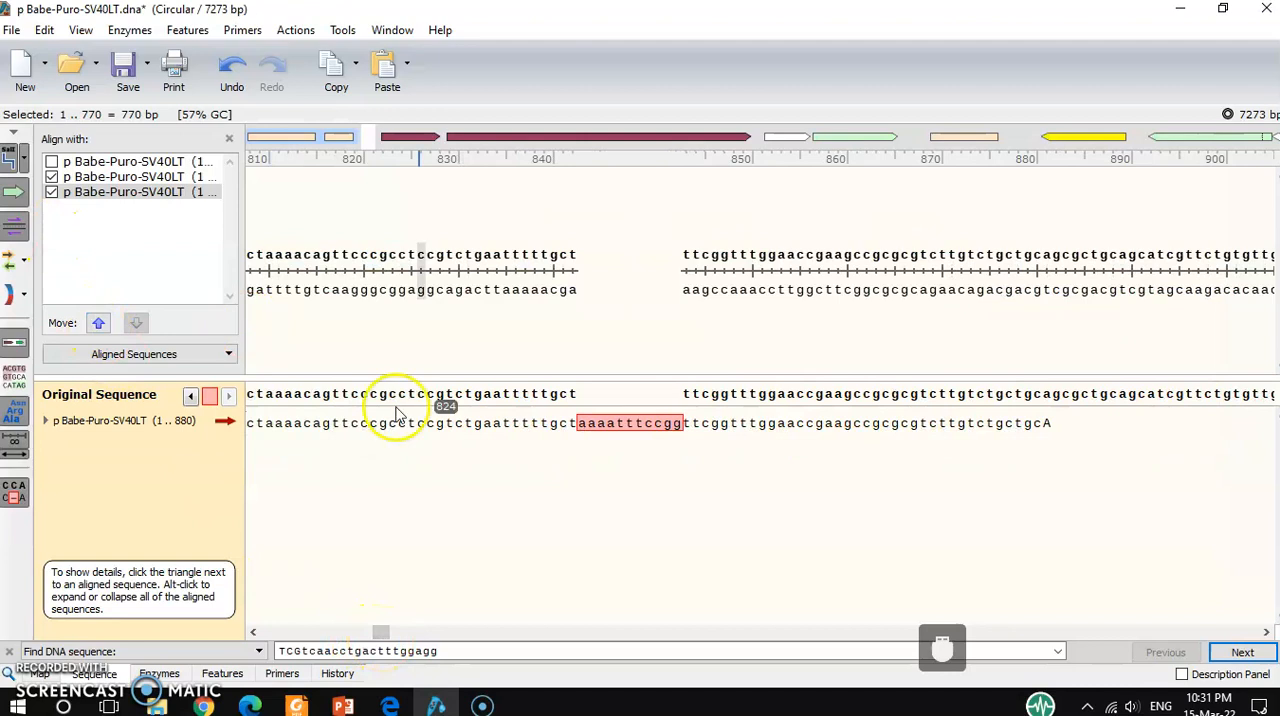
{"action": "left_click_drag", "start_coordinate": [383, 633], "coordinate": [331, 632]}
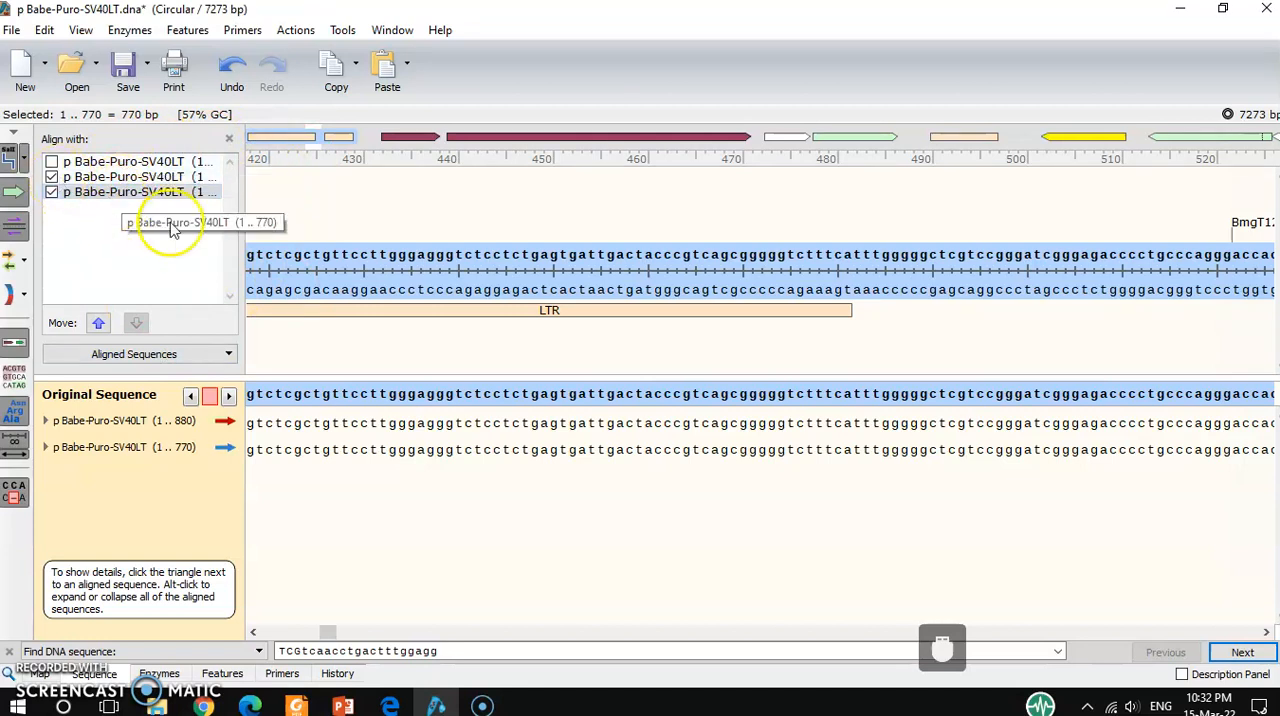
{"action": "left_click", "coordinate": [53, 180]}
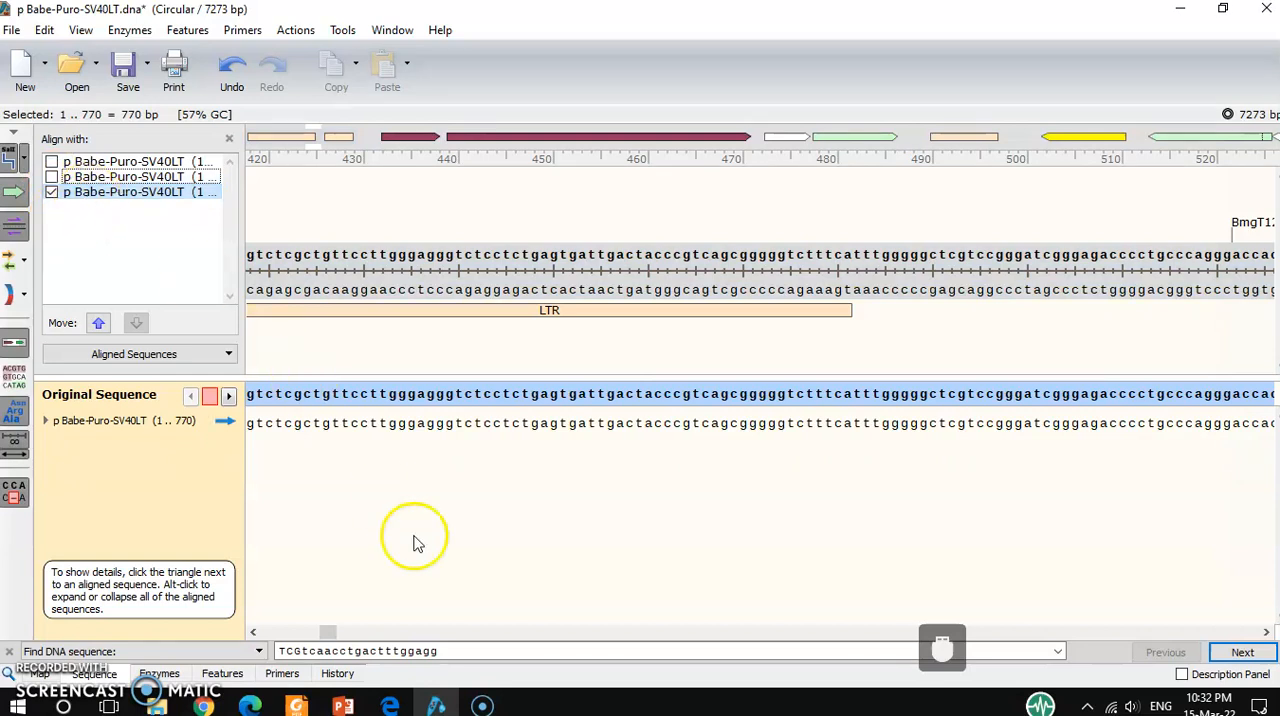
{"action": "left_click_drag", "start_coordinate": [326, 634], "coordinate": [354, 634]}
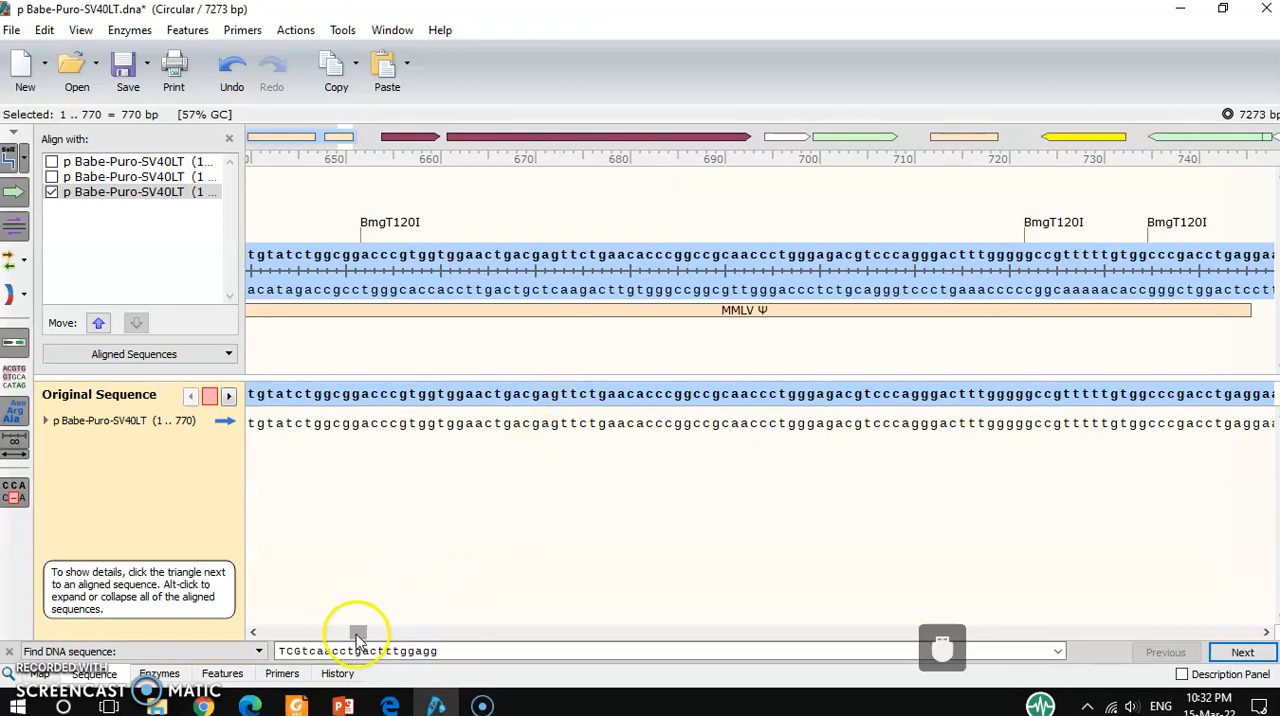
{"action": "mouse_move", "coordinate": [358, 636]}
{"action": "left_mouse_down"}
{"action": "mouse_move", "coordinate": [385, 630]}
{"action": "mouse_move", "coordinate": [355, 630]}
{"action": "left_mouse_up"}
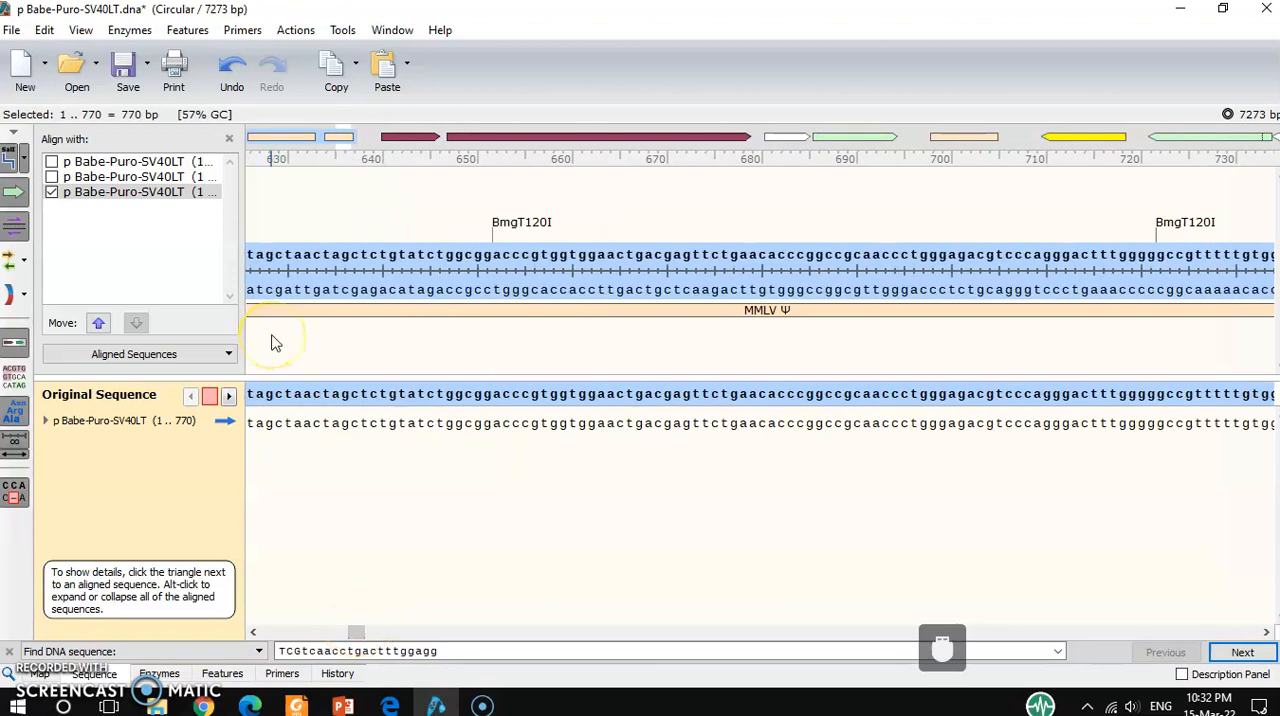
Hide the 1 .. 770 aligned sequence and view the first aligned sequence in the list against the LTR region.
{"action": "left_click", "coordinate": [116, 247]}
{"action": "left_click", "coordinate": [51, 192]}
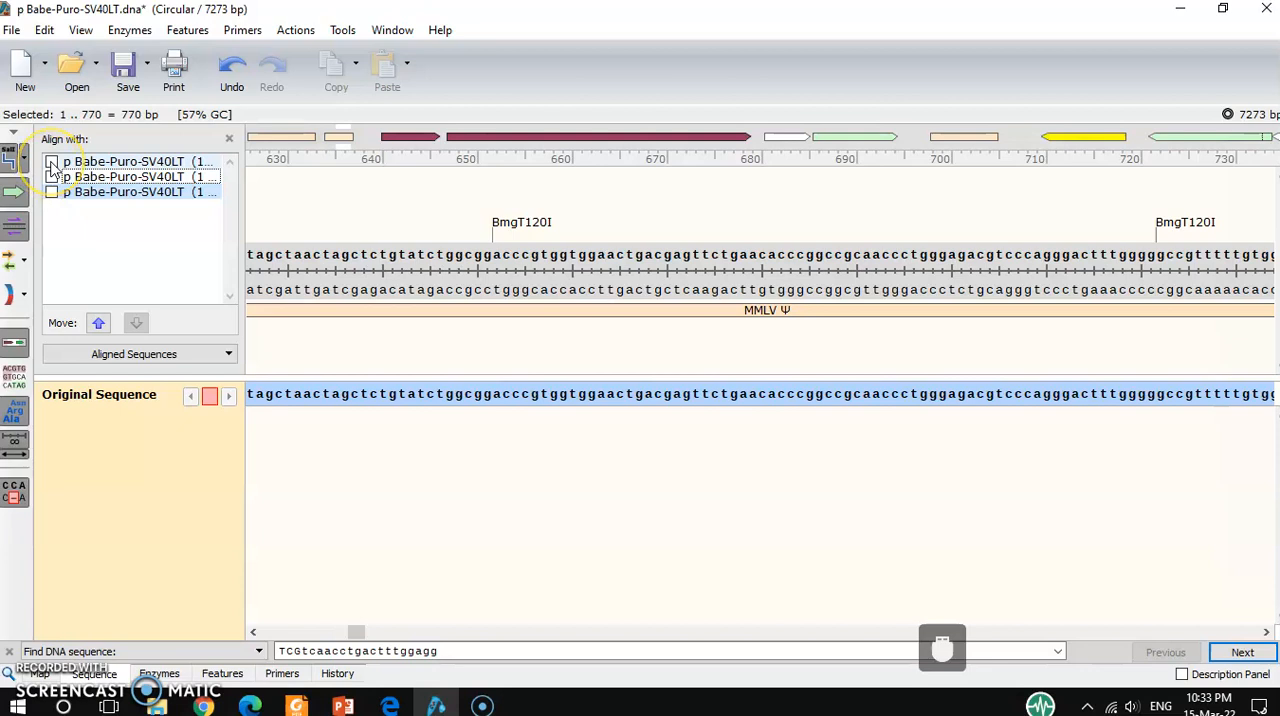
{"action": "left_click", "coordinate": [51, 163]}
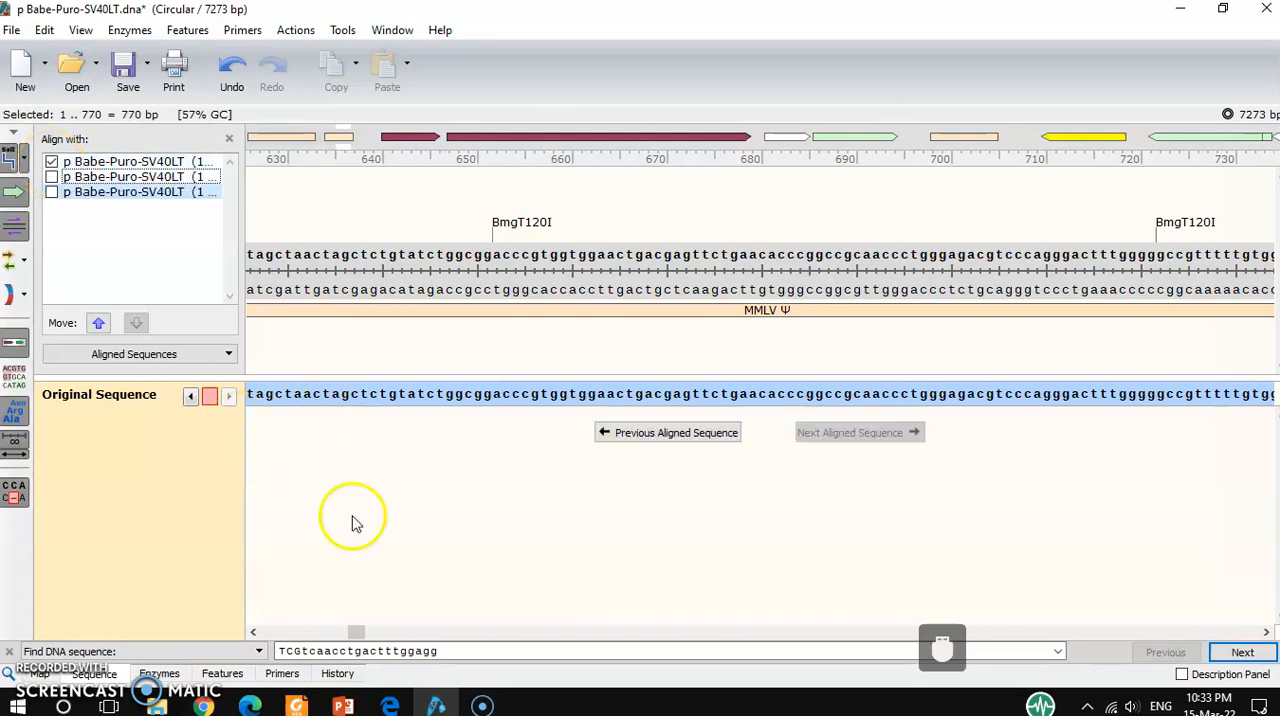
{"action": "left_click_drag", "start_coordinate": [357, 632], "coordinate": [302, 630]}
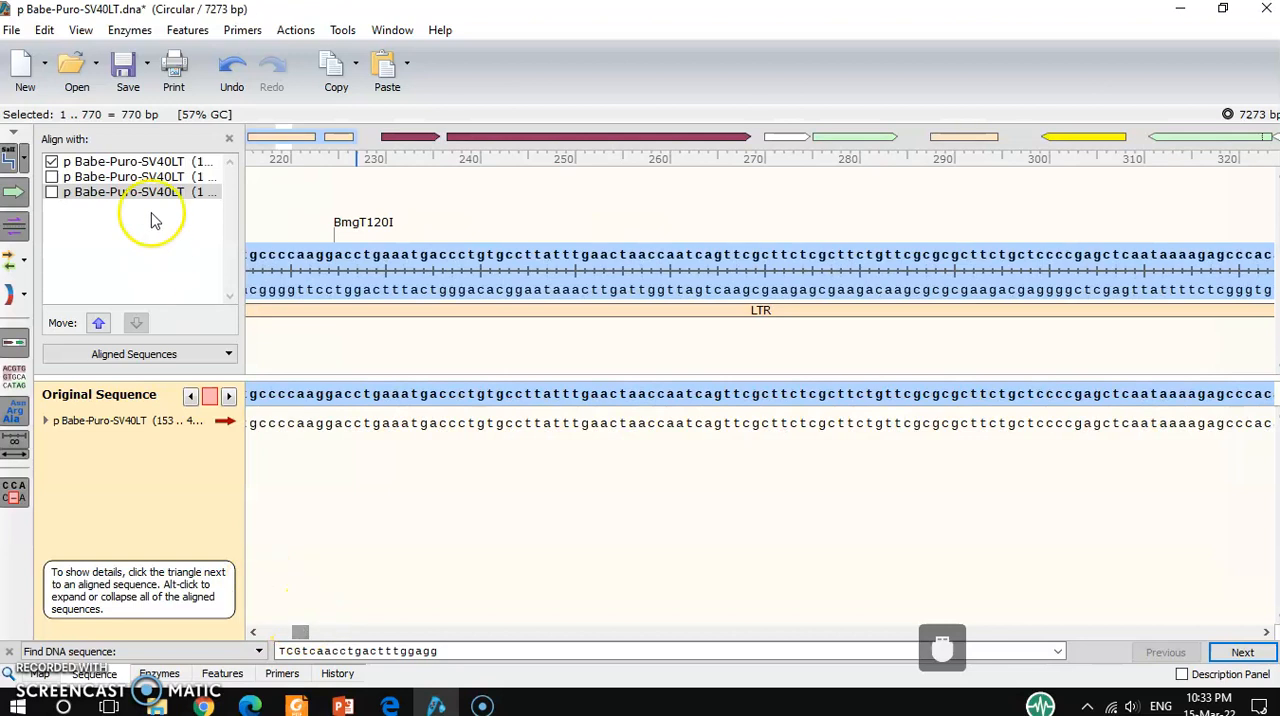
Switch the displayed alignment to the 1 .. 880 sequence and go to its highlighted mismatch.
{"action": "left_click", "coordinate": [51, 161]}
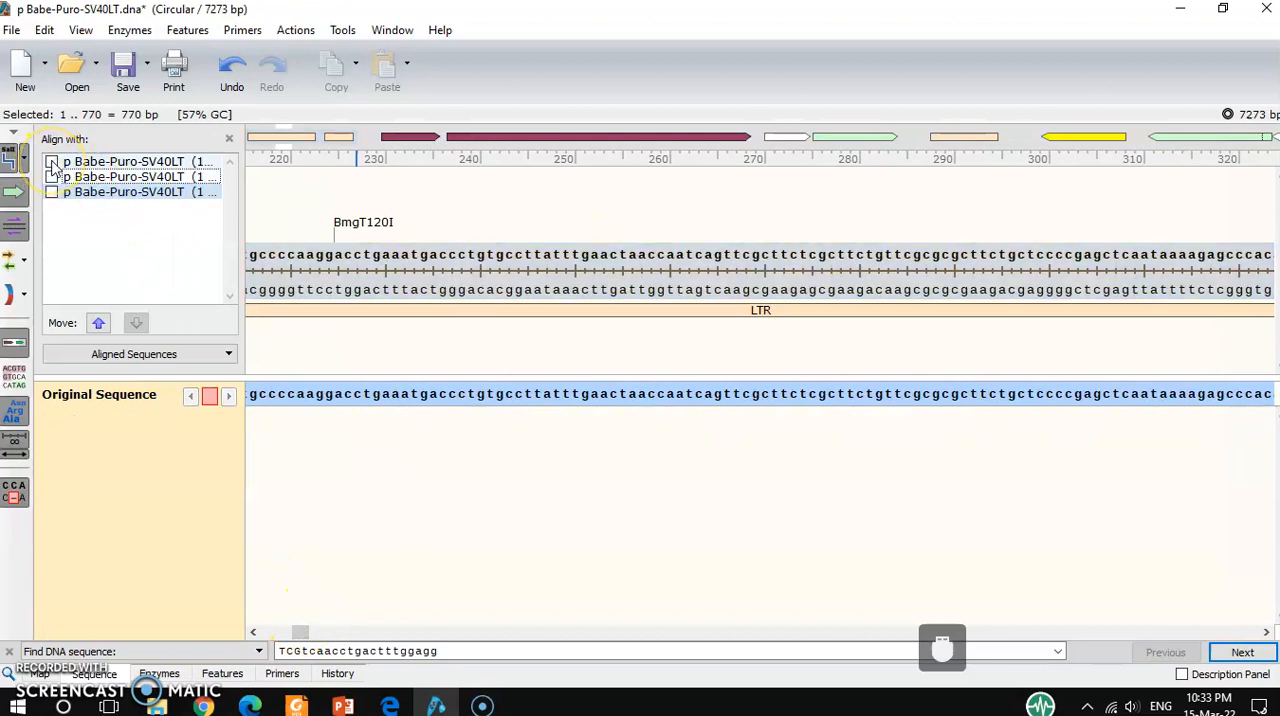
{"action": "left_click", "coordinate": [51, 176]}
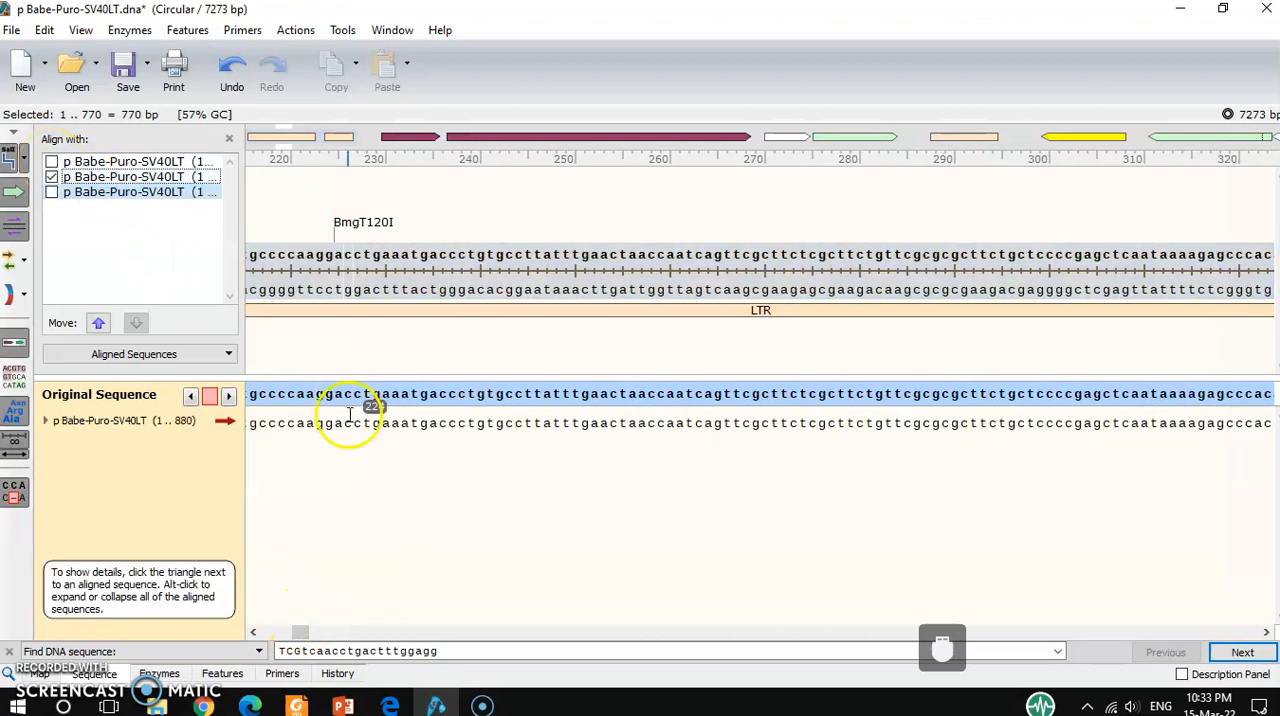
{"action": "left_click_drag", "start_coordinate": [303, 634], "coordinate": [383, 634]}
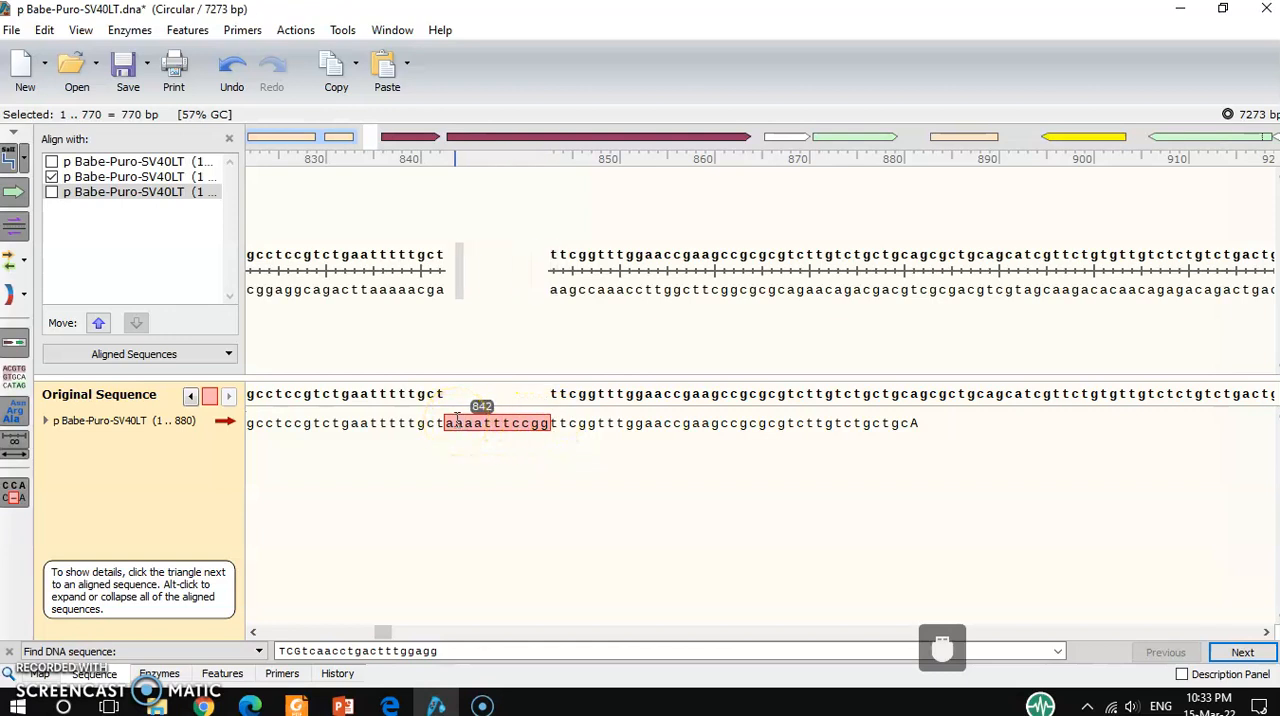
Examine the highlighted extra bases aaaatttccgg in the 1 .. 880 aligned sequence and the matching bases after them.
{"action": "left_click", "coordinate": [550, 440]}
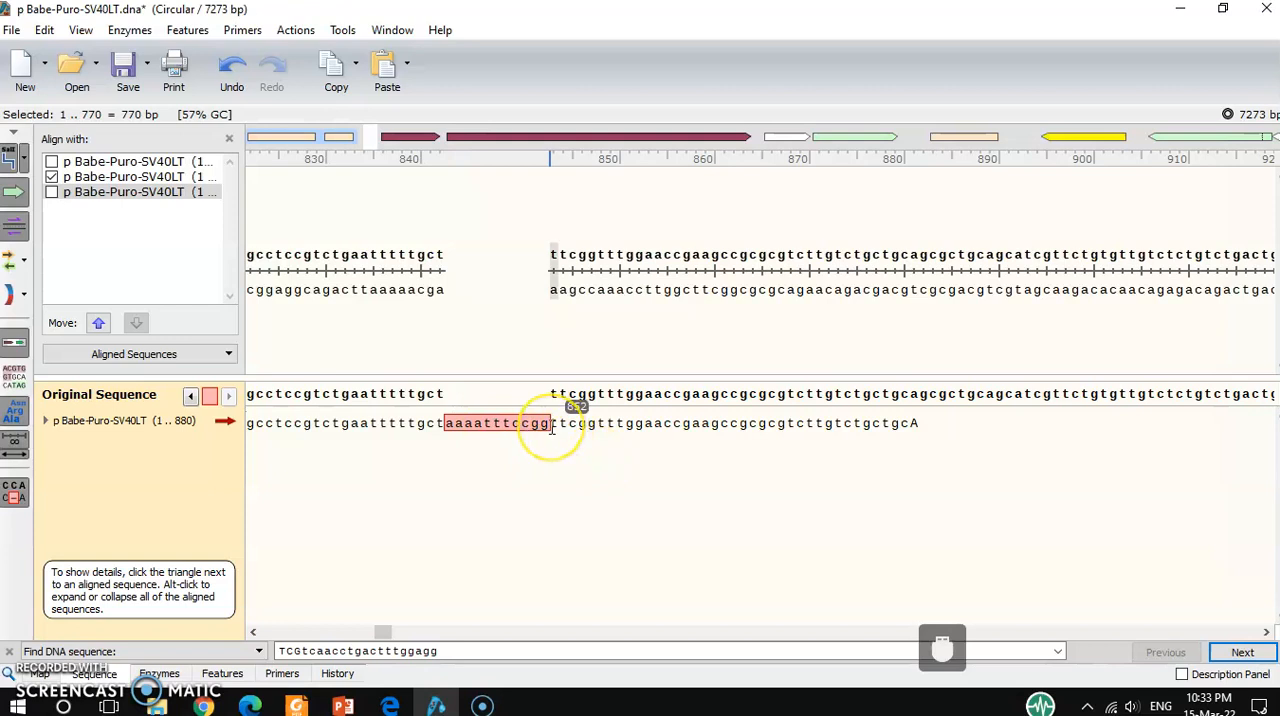
{"action": "left_click", "coordinate": [496, 430]}
{"action": "left_click", "coordinate": [698, 430]}
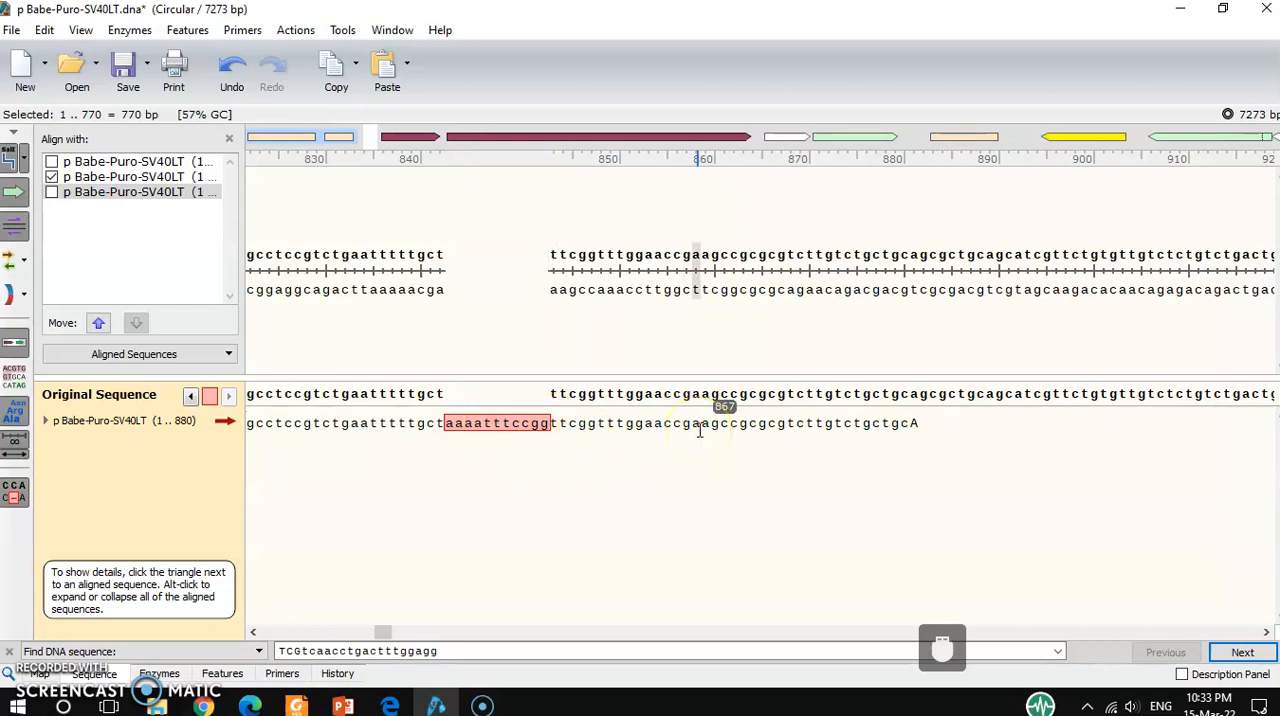
{"action": "left_click", "coordinate": [573, 440]}
{"action": "left_click", "coordinate": [551, 432]}
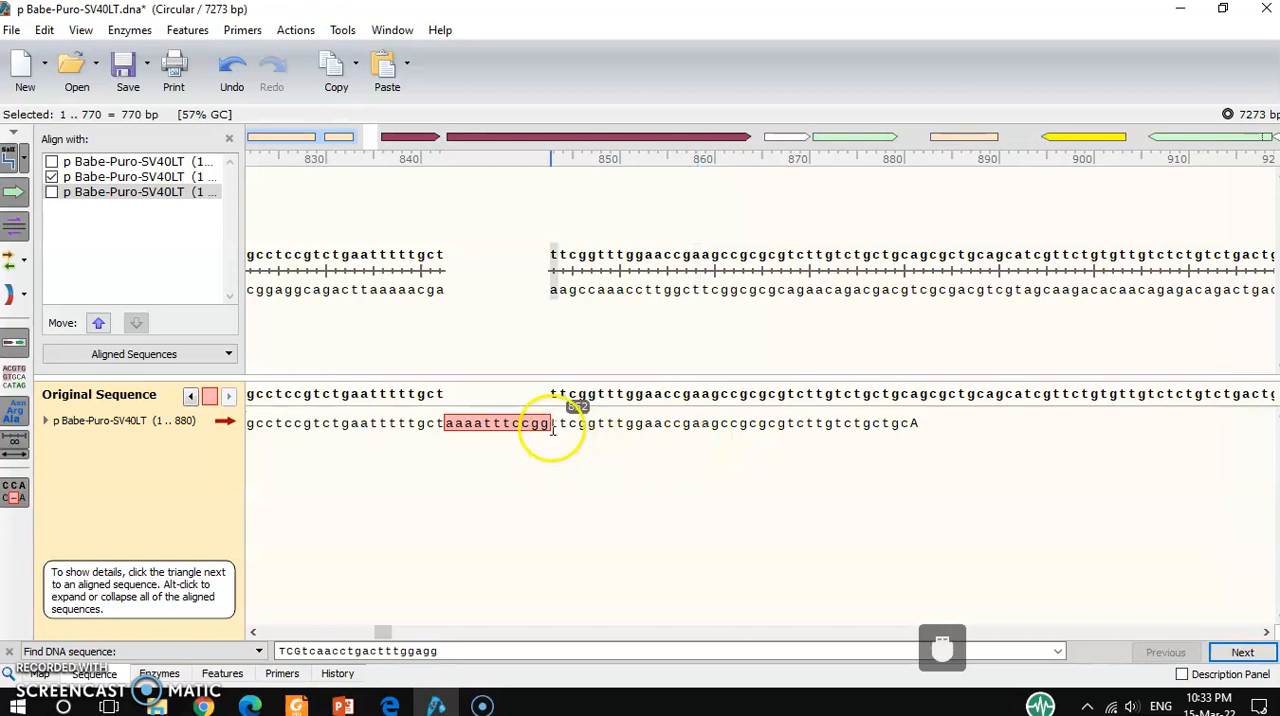
{"action": "left_click", "coordinate": [630, 322]}
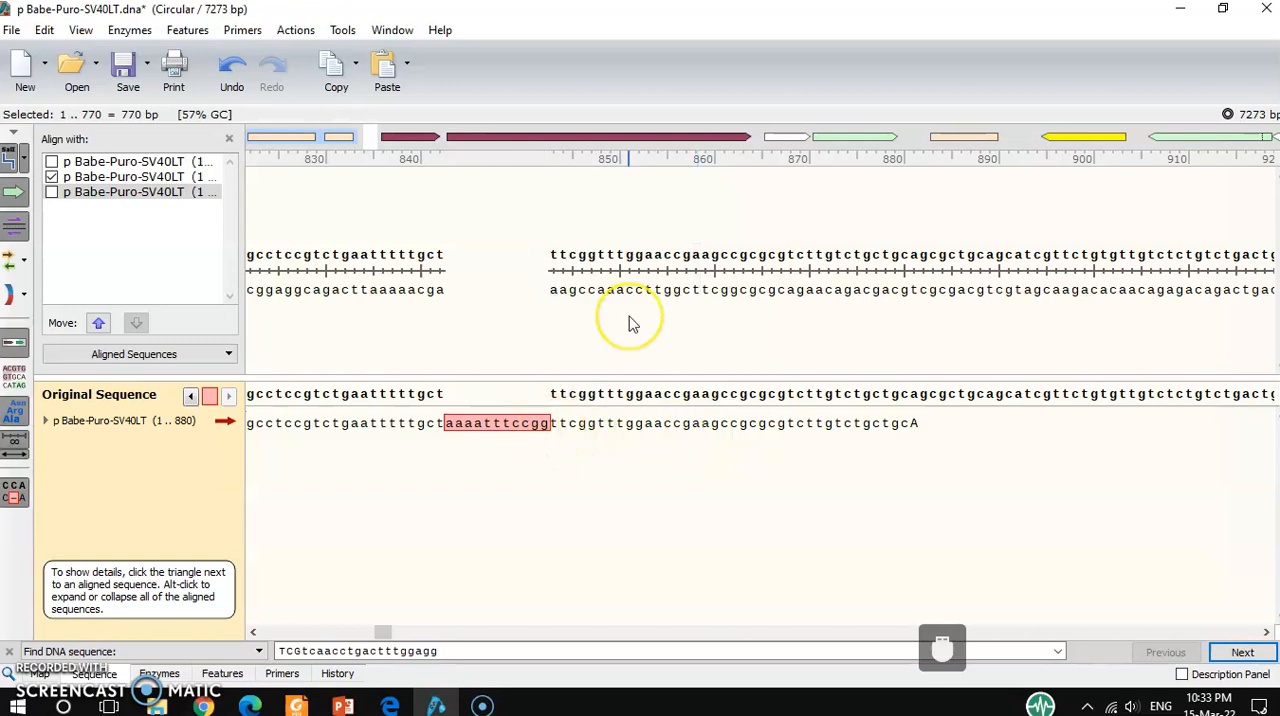
{"action": "left_click", "coordinate": [546, 428]}
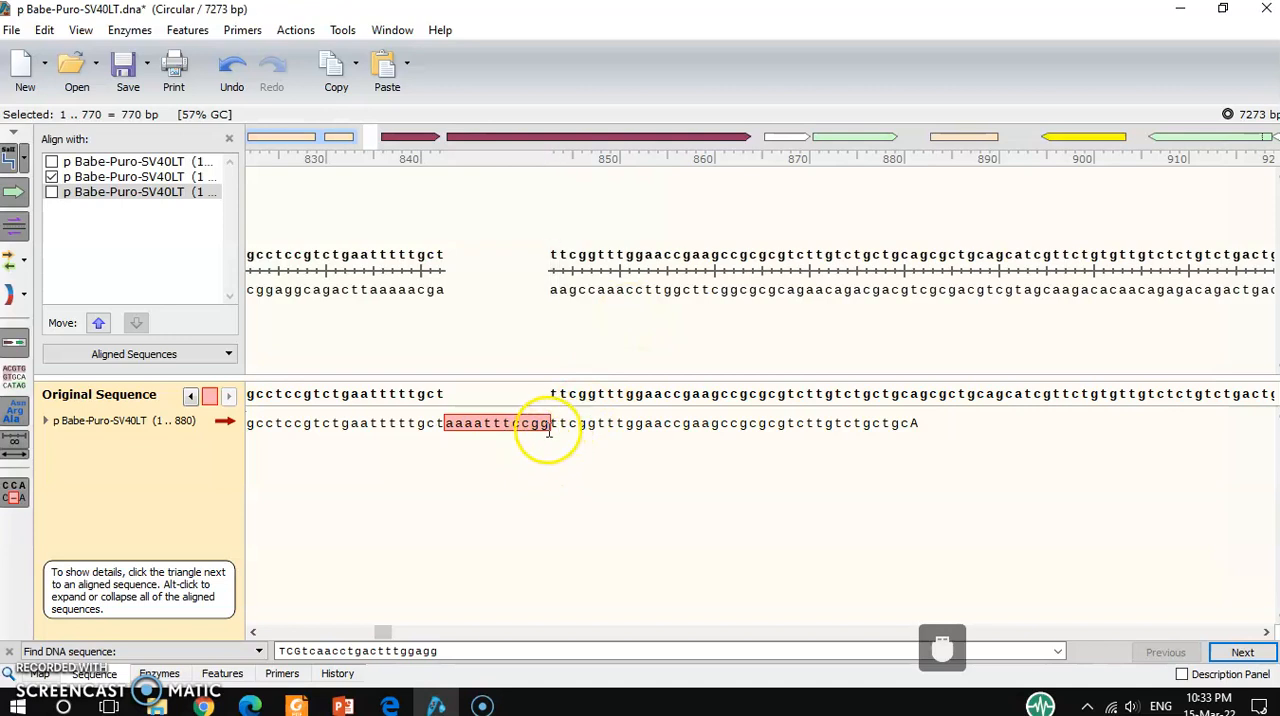
{"action": "left_click", "coordinate": [461, 429]}
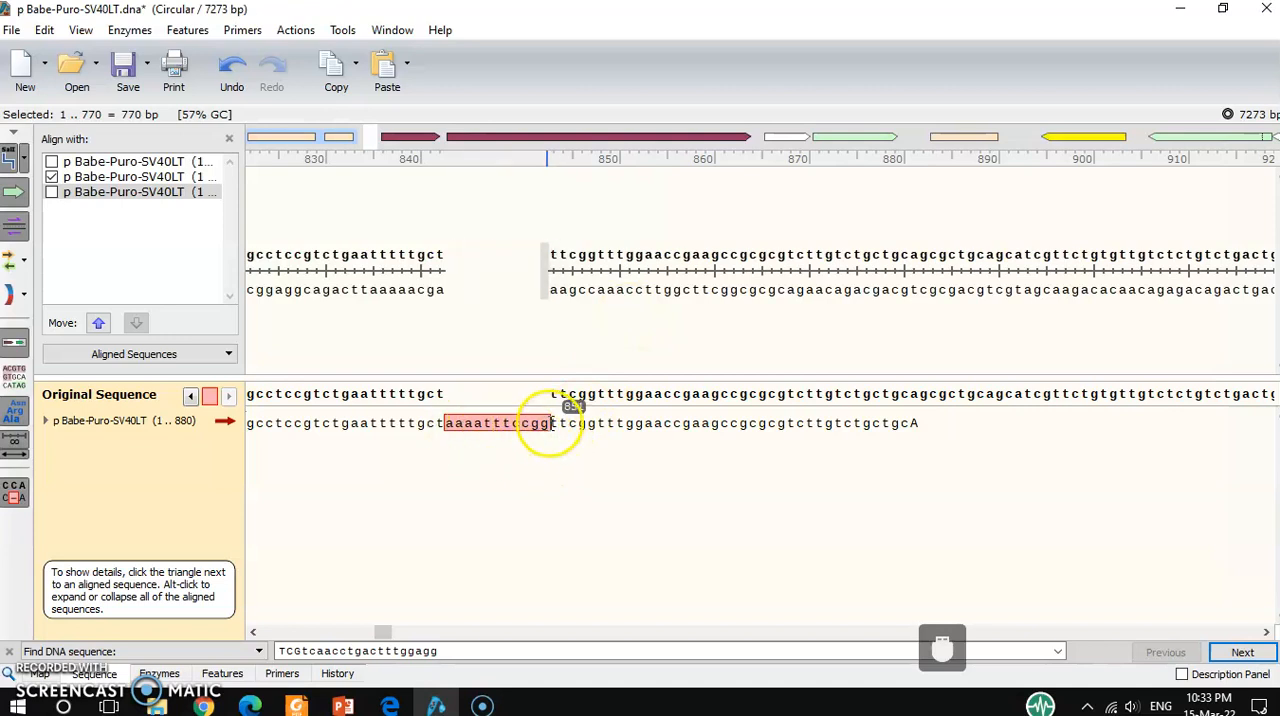
{"action": "left_click", "coordinate": [546, 428]}
Hide the 1 .. 880 aligned sequence and display the 1 .. 770 aligned sequence instead.
{"action": "left_click", "coordinate": [385, 633]}
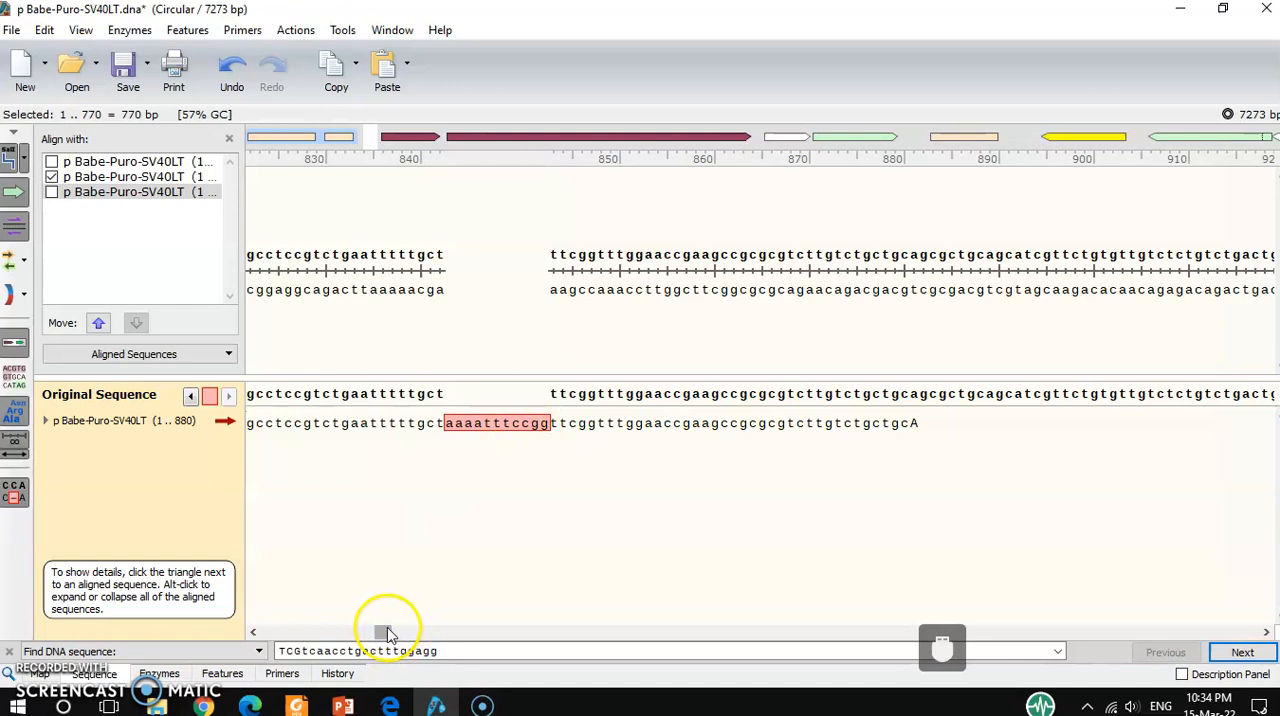
{"action": "mouse_move", "coordinate": [385, 633]}
{"action": "left_mouse_down"}
{"action": "mouse_move", "coordinate": [362, 630]}
{"action": "mouse_move", "coordinate": [455, 625]}
{"action": "mouse_move", "coordinate": [392, 628]}
{"action": "left_mouse_up"}
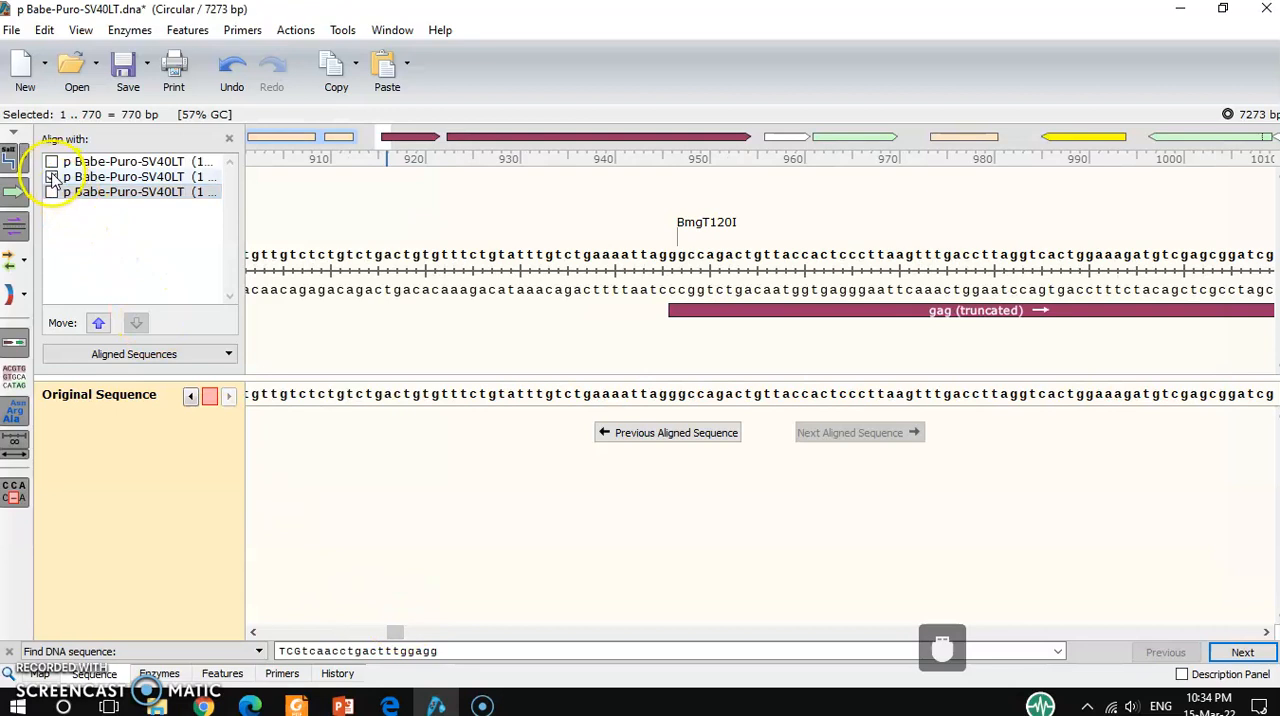
{"action": "left_click", "coordinate": [51, 177]}
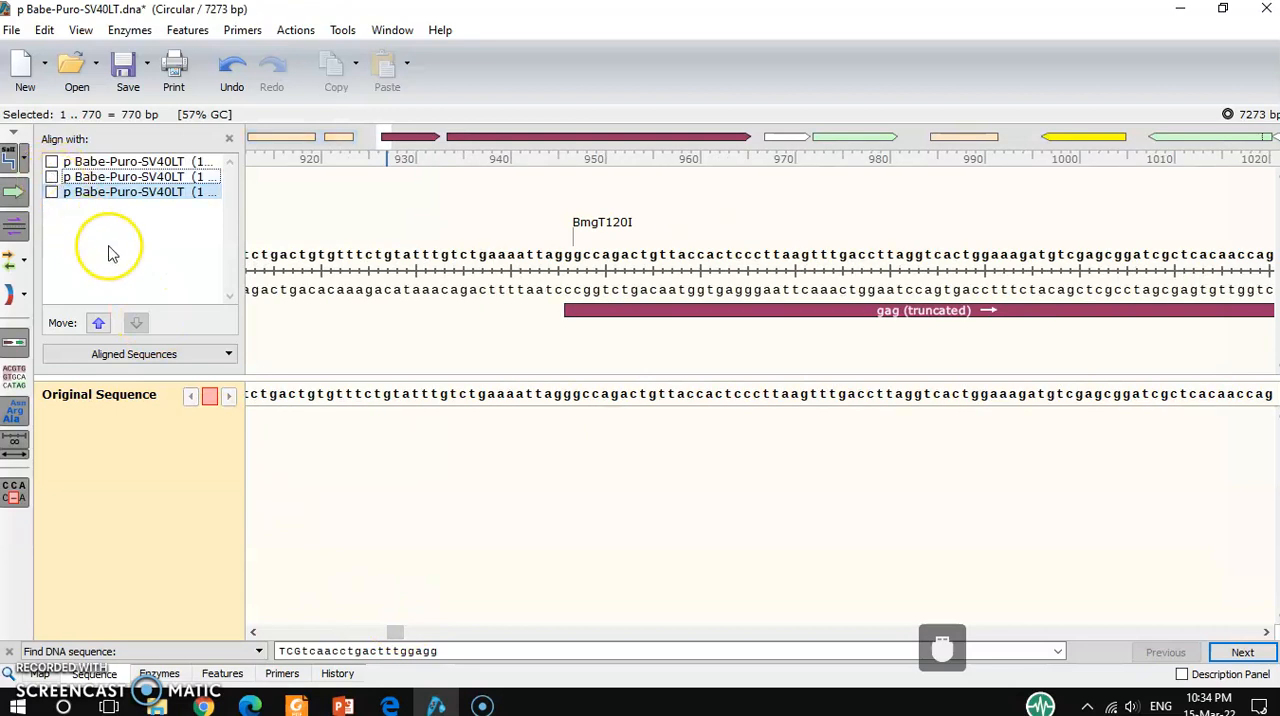
{"action": "left_click", "coordinate": [51, 192]}
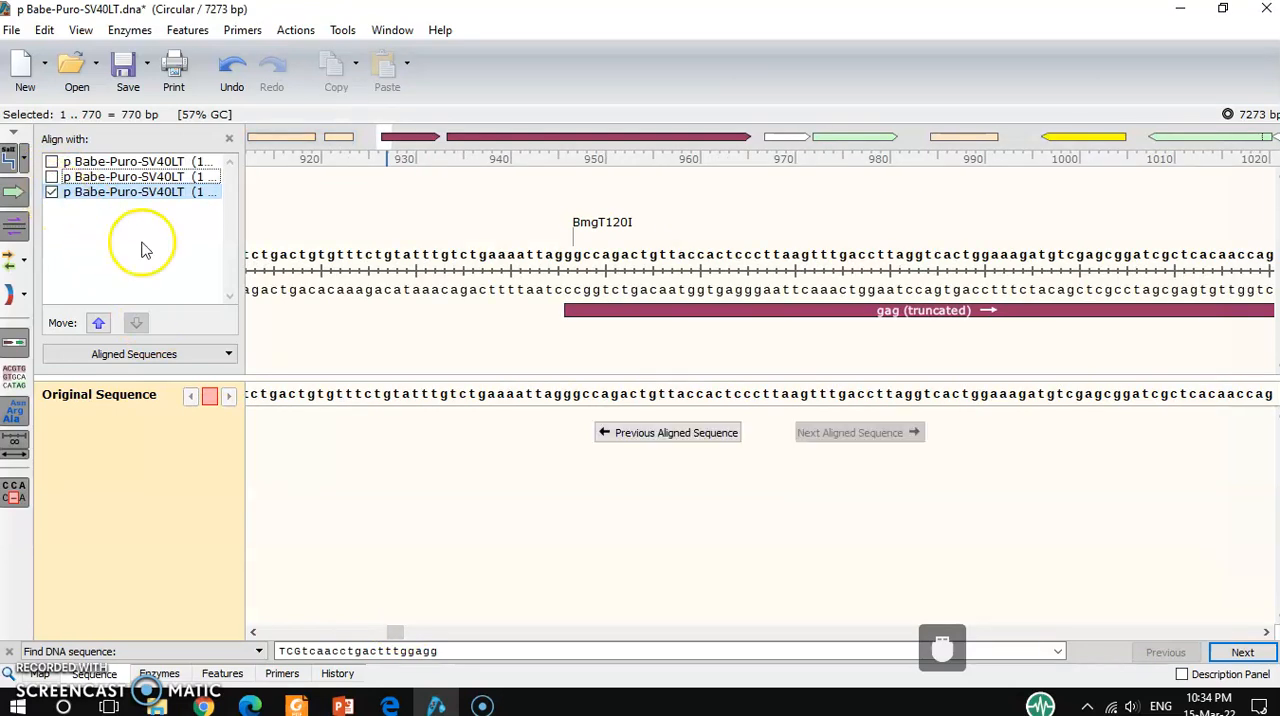
Delete the eight bases gttccttg (426 .. 433) from the 1 .. 770 aligned sequence within the LTR region.
{"action": "left_click_drag", "start_coordinate": [394, 641], "coordinate": [323, 633]}
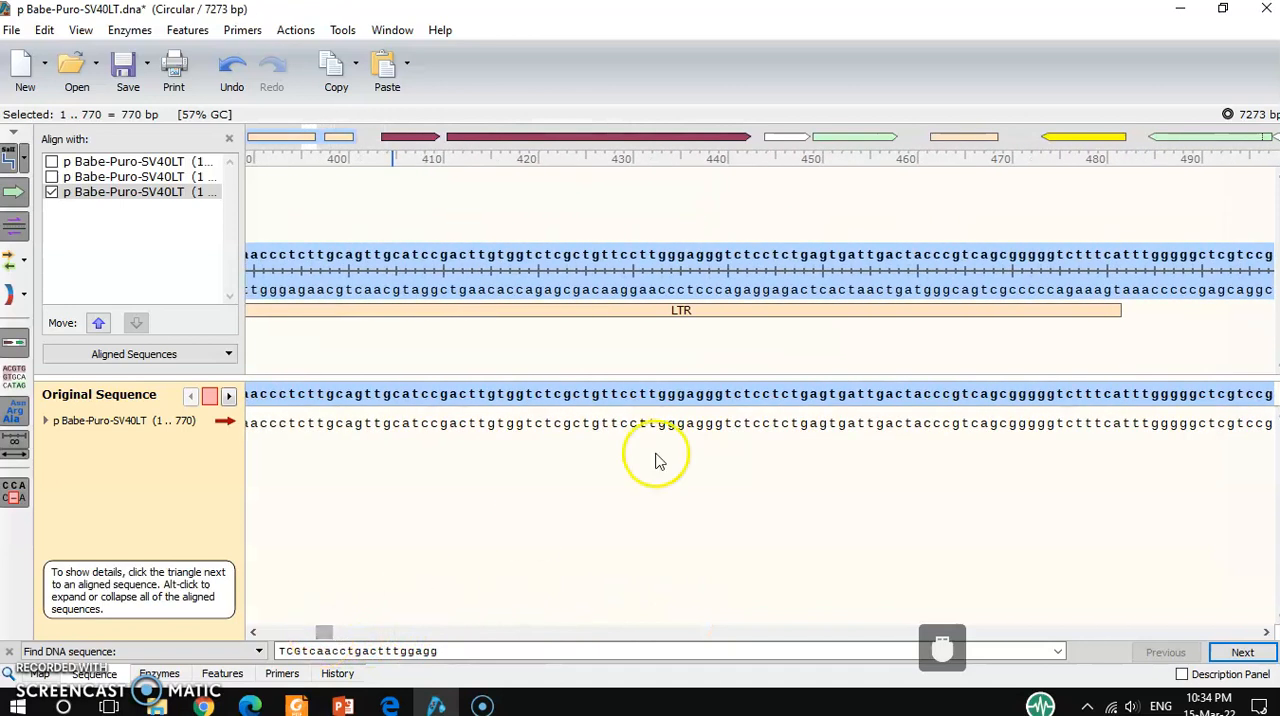
{"action": "left_click_drag", "start_coordinate": [668, 423], "coordinate": [593, 425]}
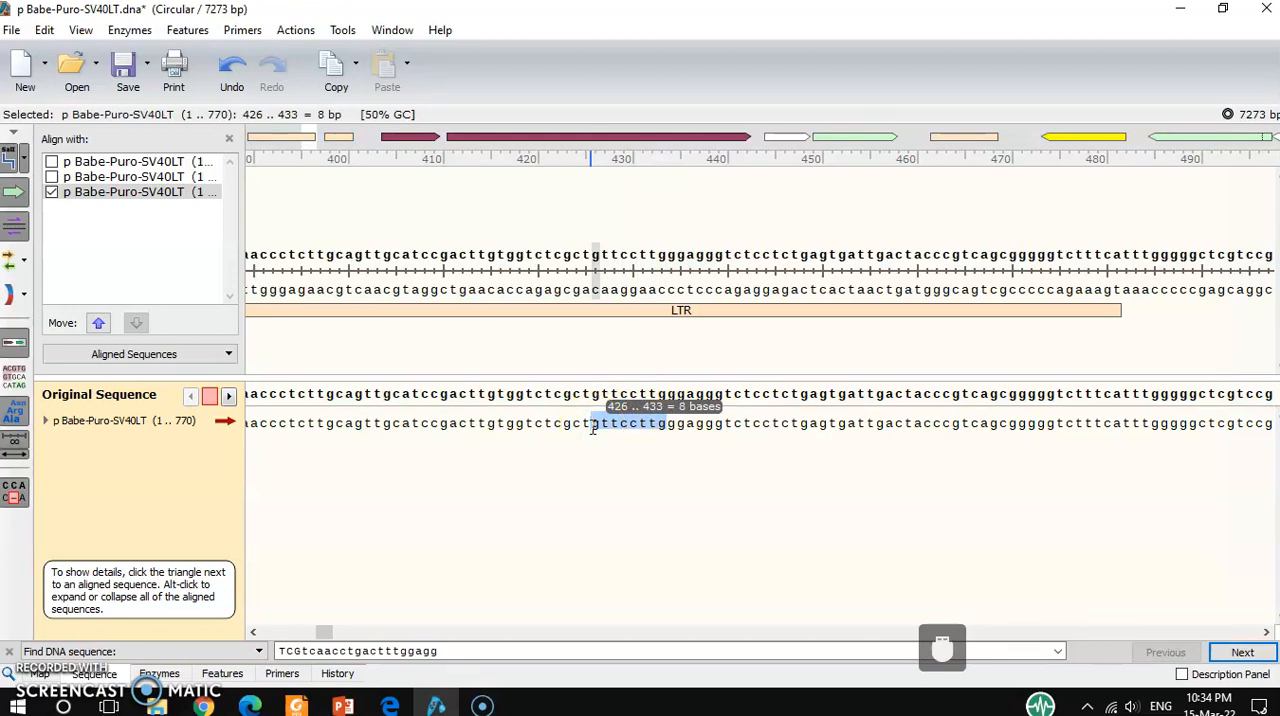
{"action": "key", "text": "Delete"}
{"action": "left_click", "coordinate": [604, 377]}
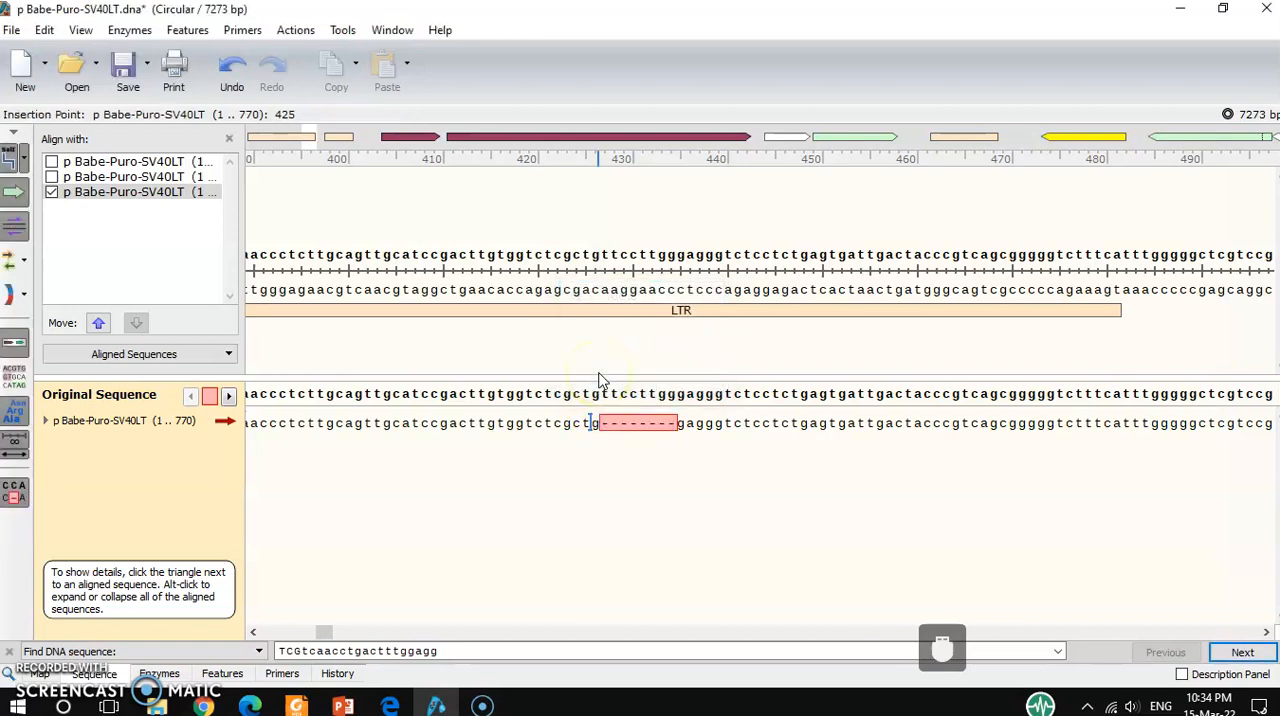
Examine the highlighted gap and its neighbouring bases in the 1 .. 770 aligned sequence.
{"action": "left_click", "coordinate": [603, 449]}
{"action": "mouse_move", "coordinate": [325, 632]}
{"action": "left_mouse_down"}
{"action": "mouse_move", "coordinate": [381, 622]}
{"action": "mouse_move", "coordinate": [317, 622]}
{"action": "mouse_move", "coordinate": [333, 622]}
{"action": "left_mouse_up"}
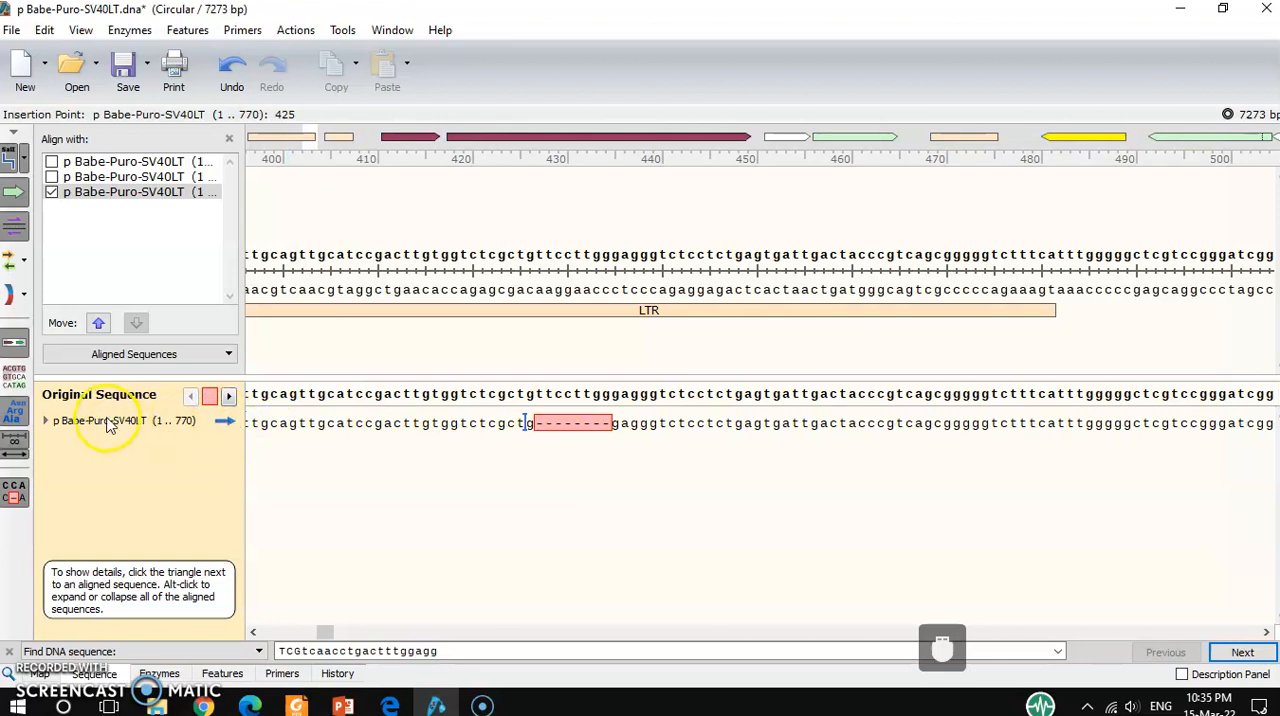
{"action": "left_click", "coordinate": [575, 505]}
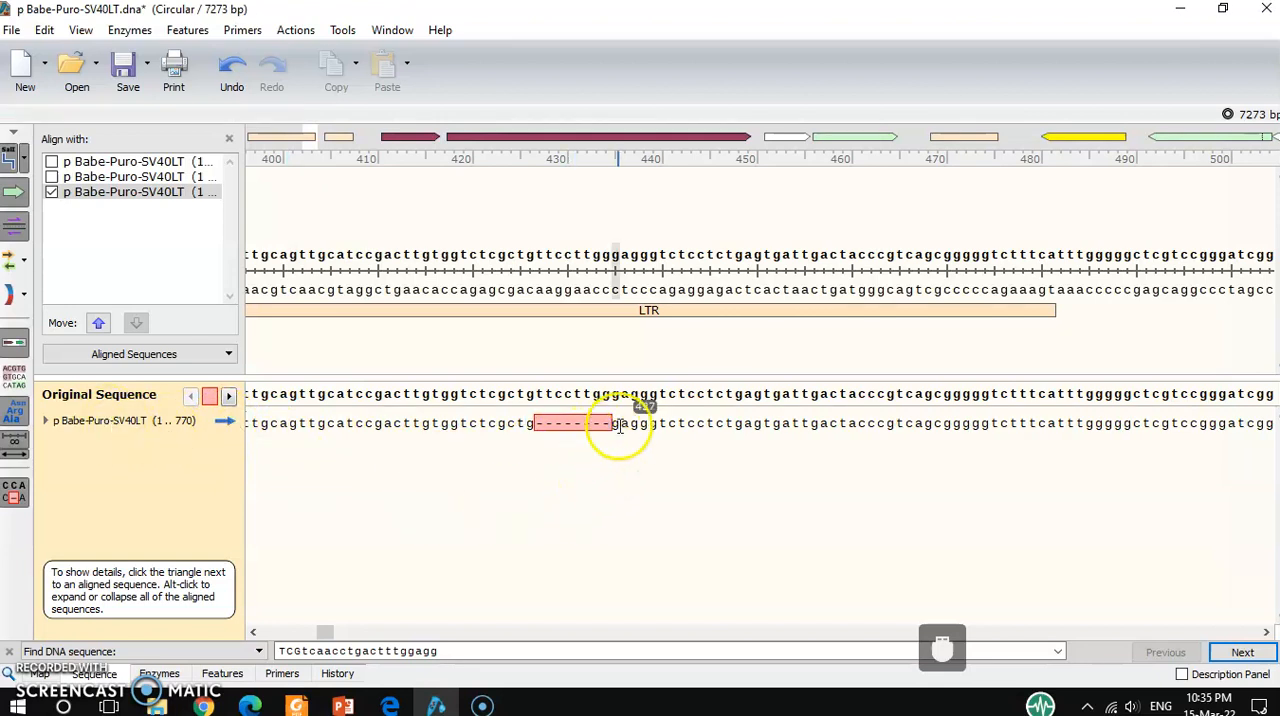